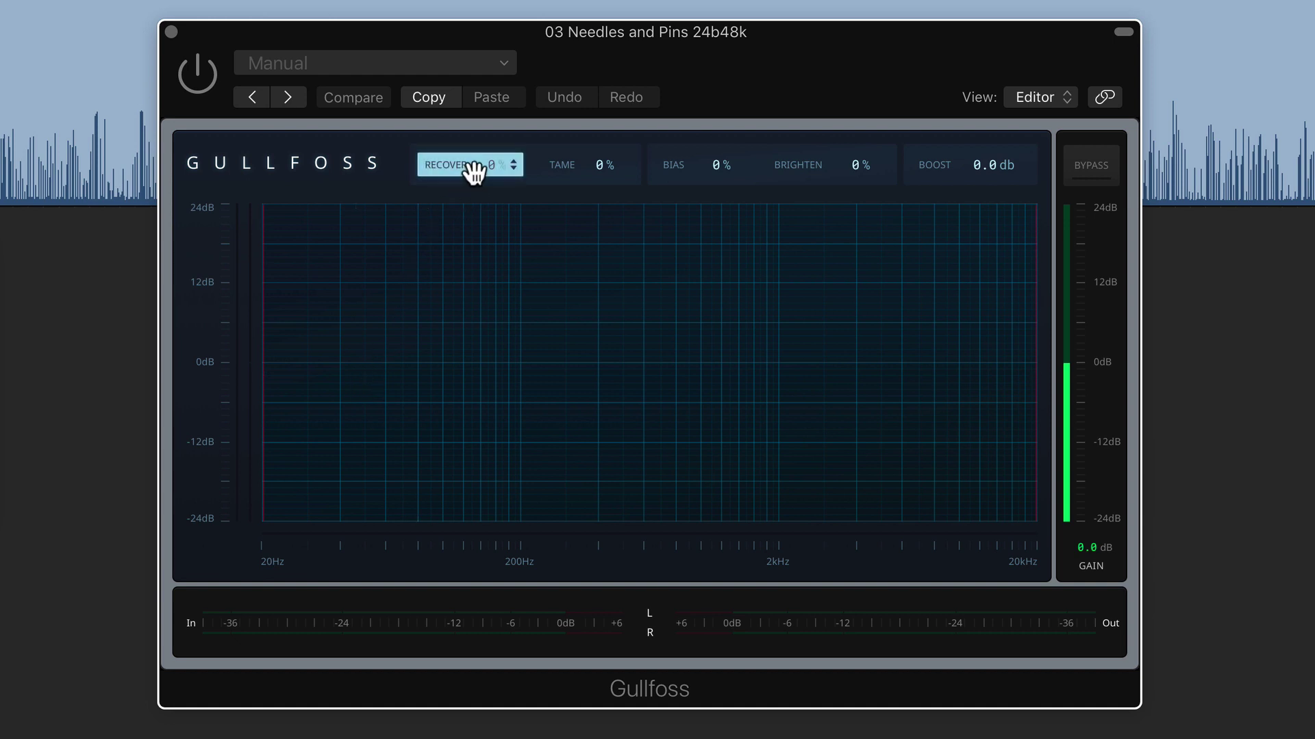
# - Set Gullfoss Recover to 24% and Tame to 26%, trying Bias at 54% before resetting it to 0%
pyautogui.moveTo(472, 170); pyautogui.dragTo(472, 162)
pyautogui.moveTo(575, 158); pyautogui.dragTo(575, 147)
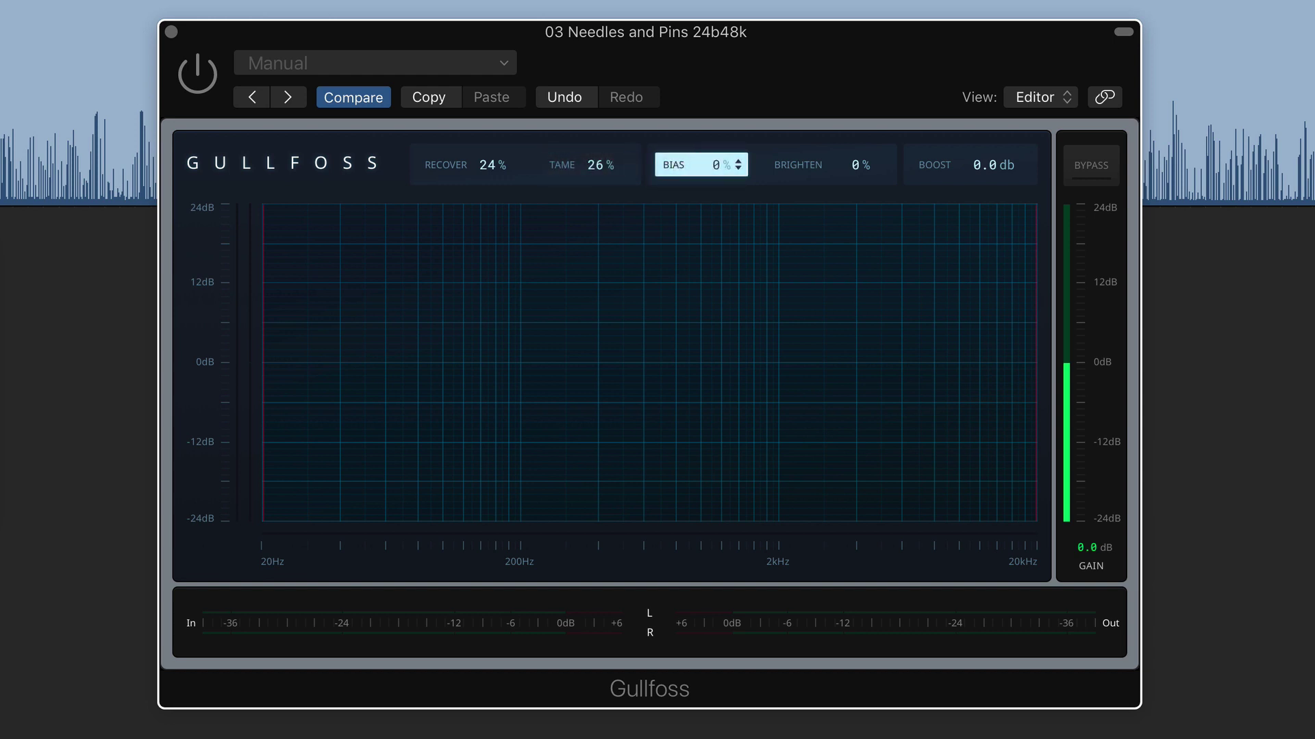
pyautogui.moveTo(716, 164); pyautogui.dragTo(716, 198)
pyautogui.doubleClick(713, 164)
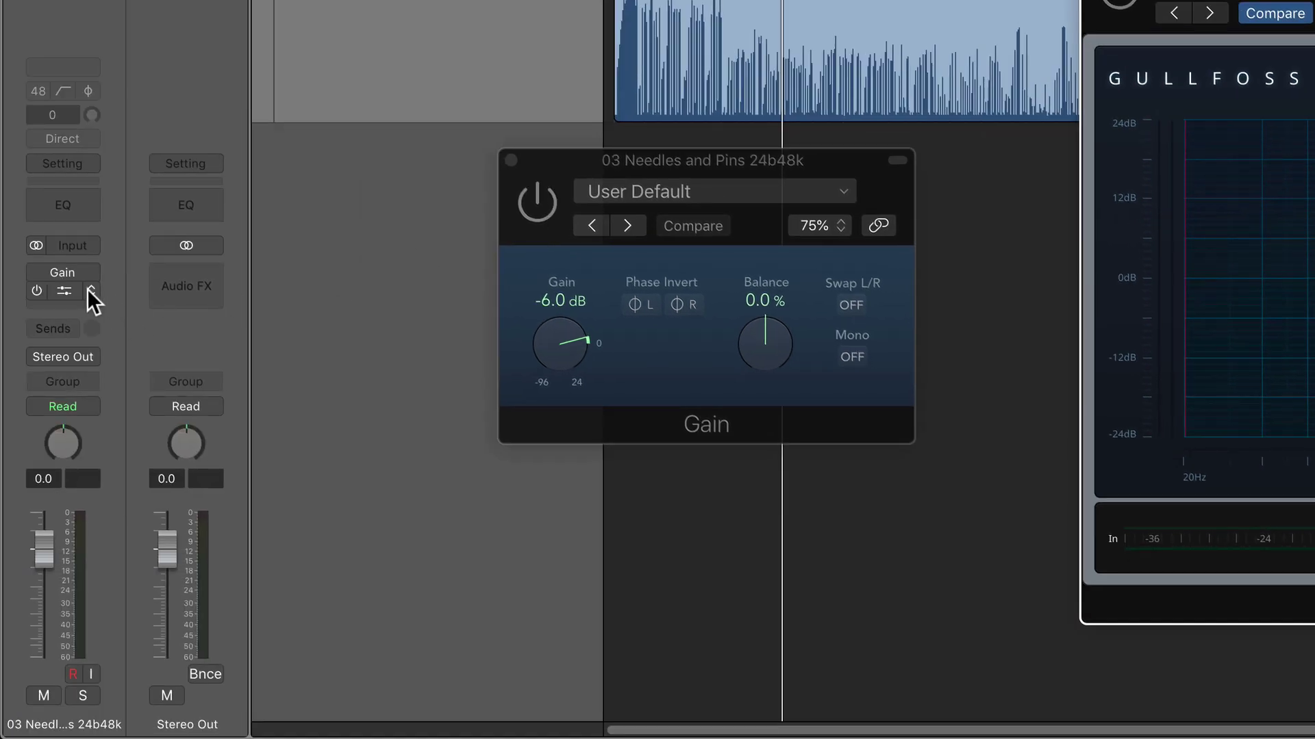
# - Load the Dual Mono version of Gullfoss and flip between its L and R channel tabs
pyautogui.click(88, 290)
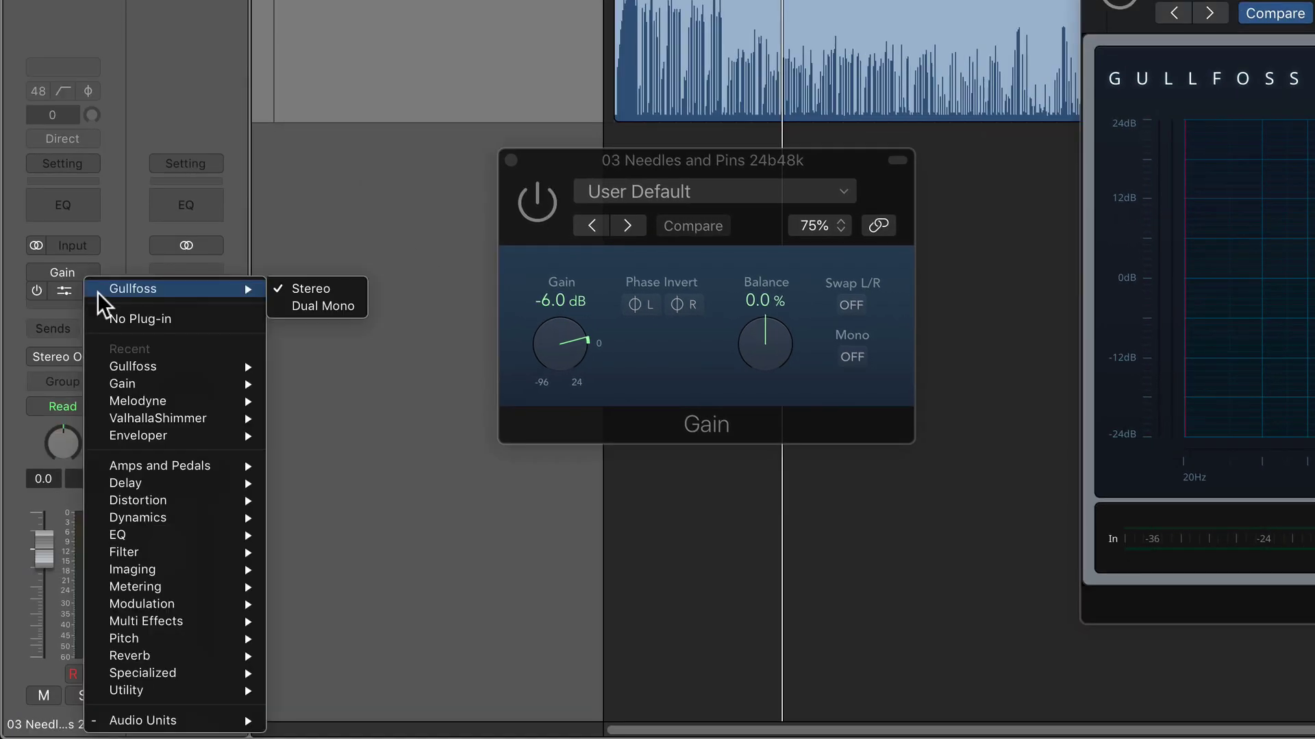
pyautogui.click(351, 309)
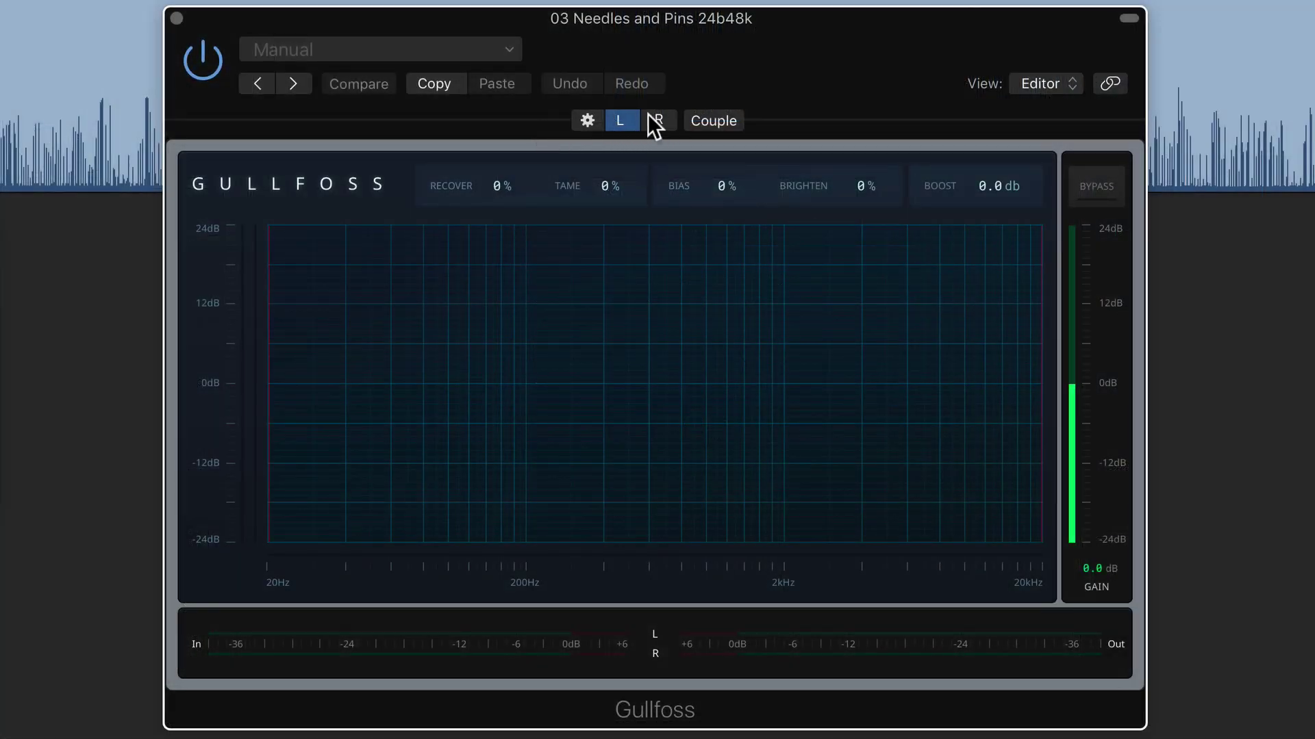
pyautogui.click(652, 122)
pyautogui.click(633, 122)
pyautogui.click(668, 121)
pyautogui.click(637, 121)
pyautogui.click(656, 121)
pyautogui.click(627, 112)
pyautogui.click(662, 121)
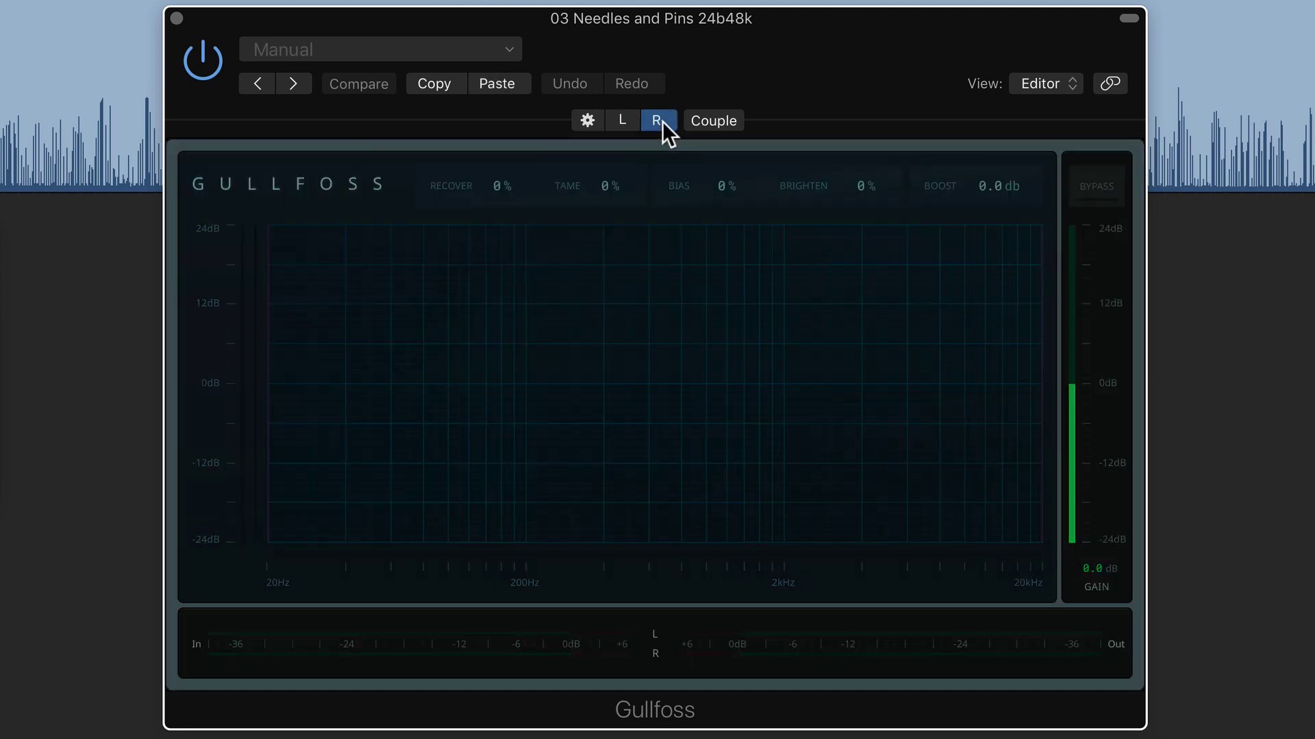
pyautogui.click(588, 123)
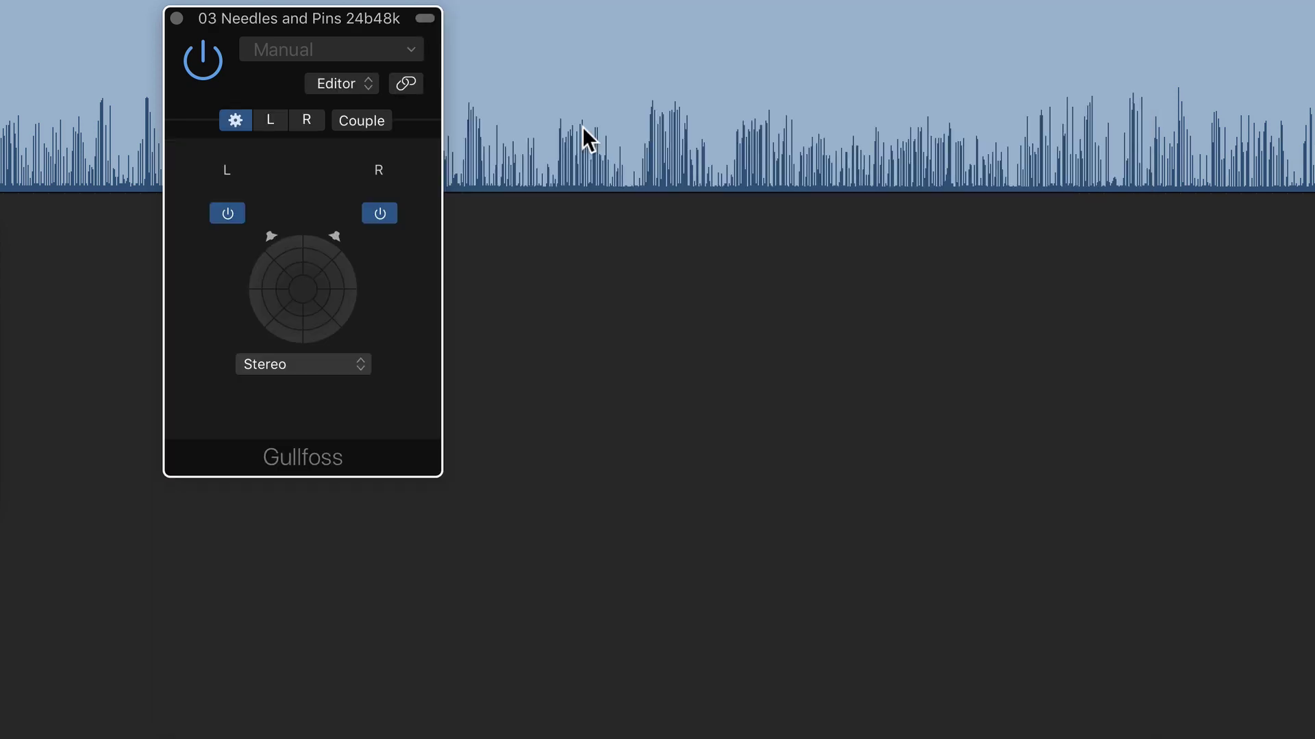
pyautogui.click(355, 360)
pyautogui.click(320, 378)
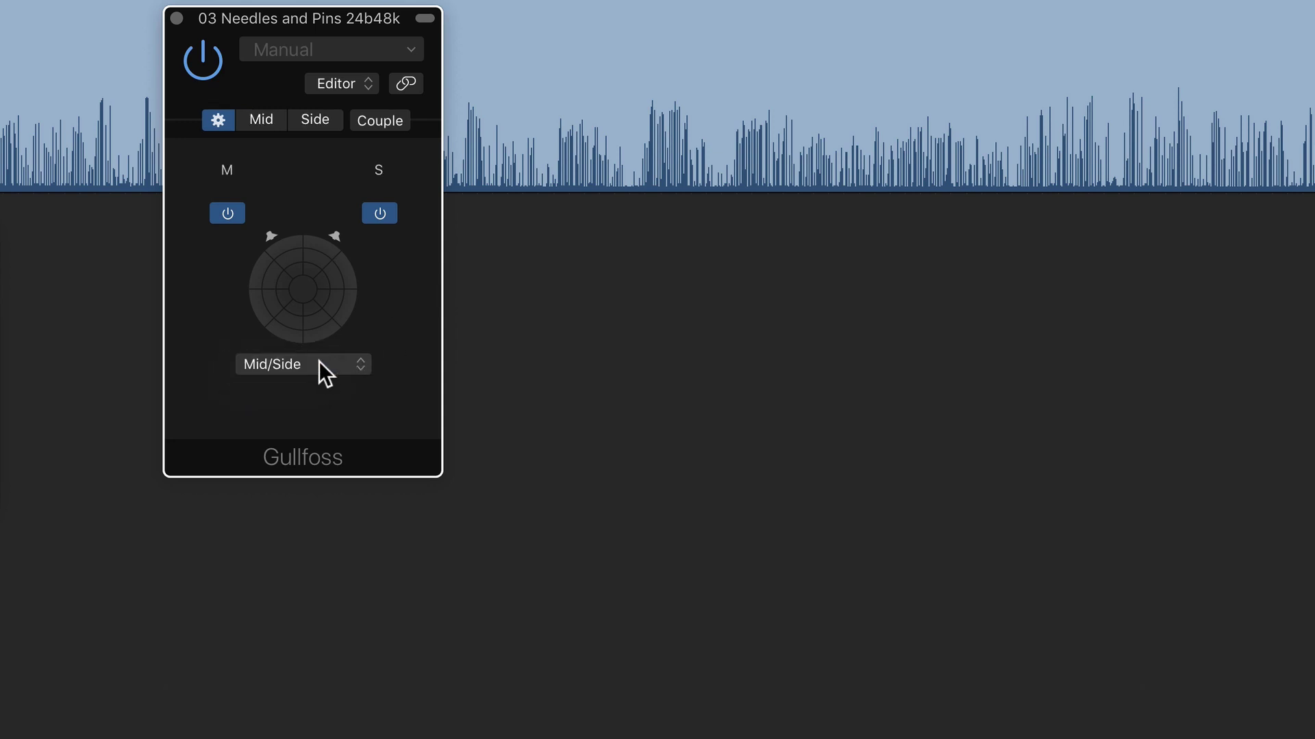
pyautogui.click(274, 123)
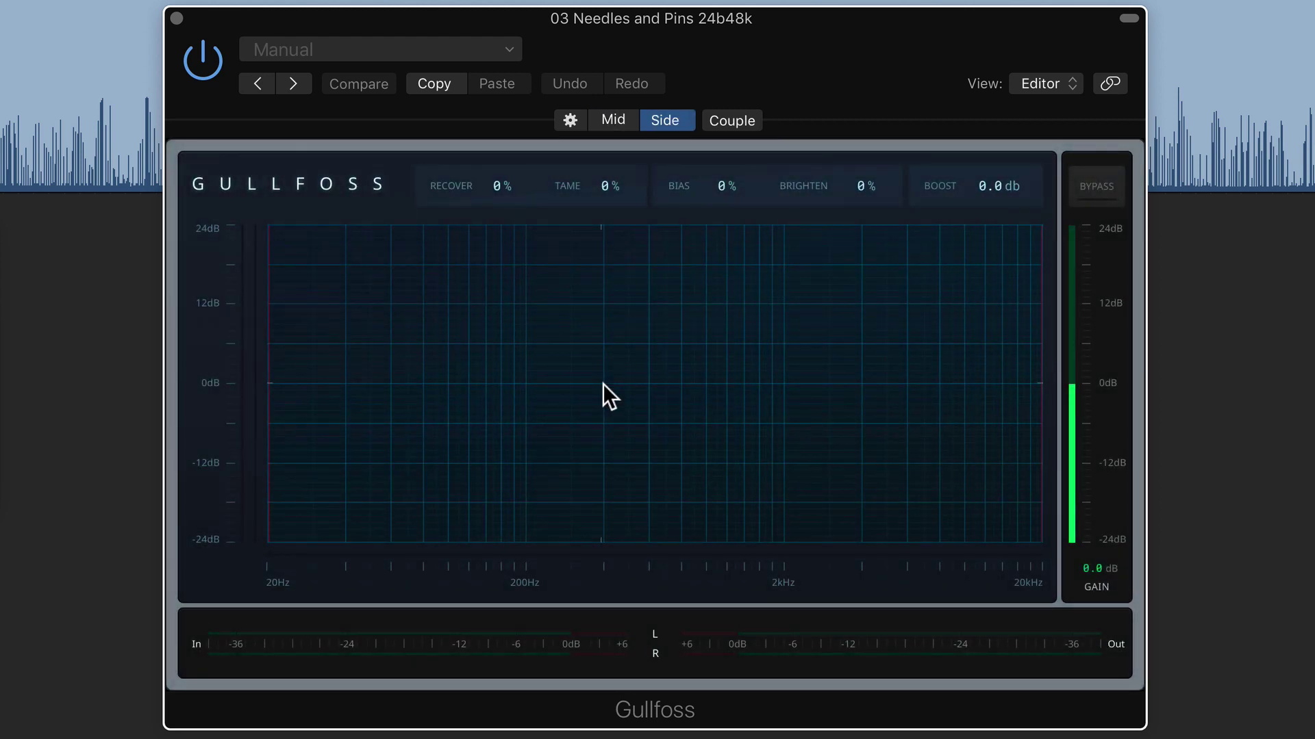
pyautogui.click(618, 121)
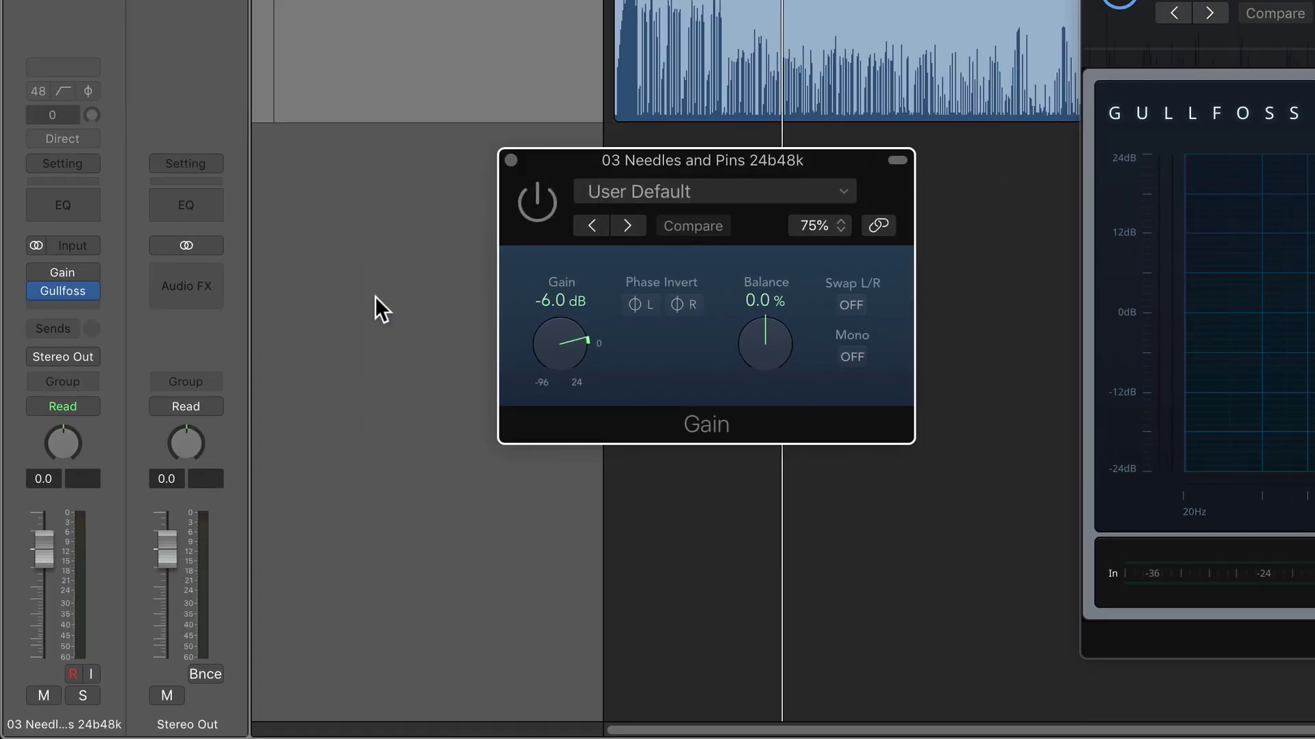
# - Re-enable the -6 dB Gain plug-in on the channel strip and close its window
pyautogui.click(37, 272)
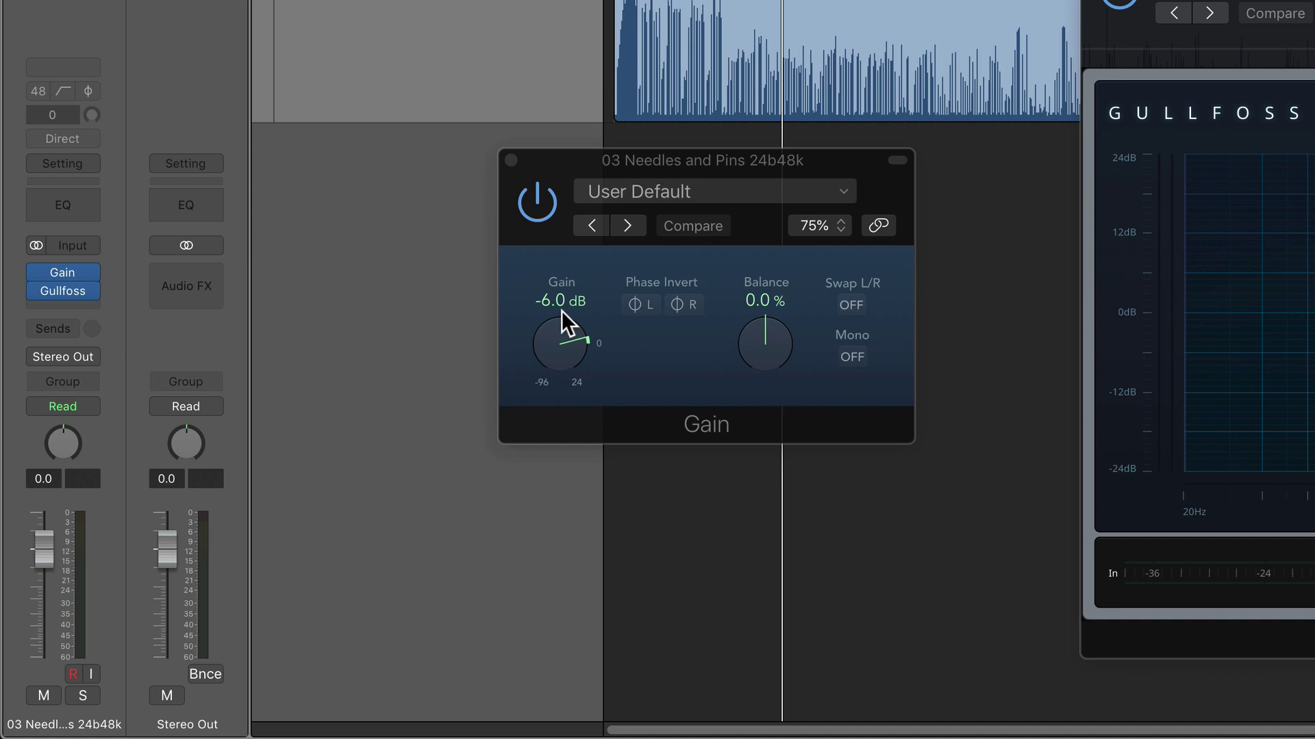
pyautogui.click(510, 161)
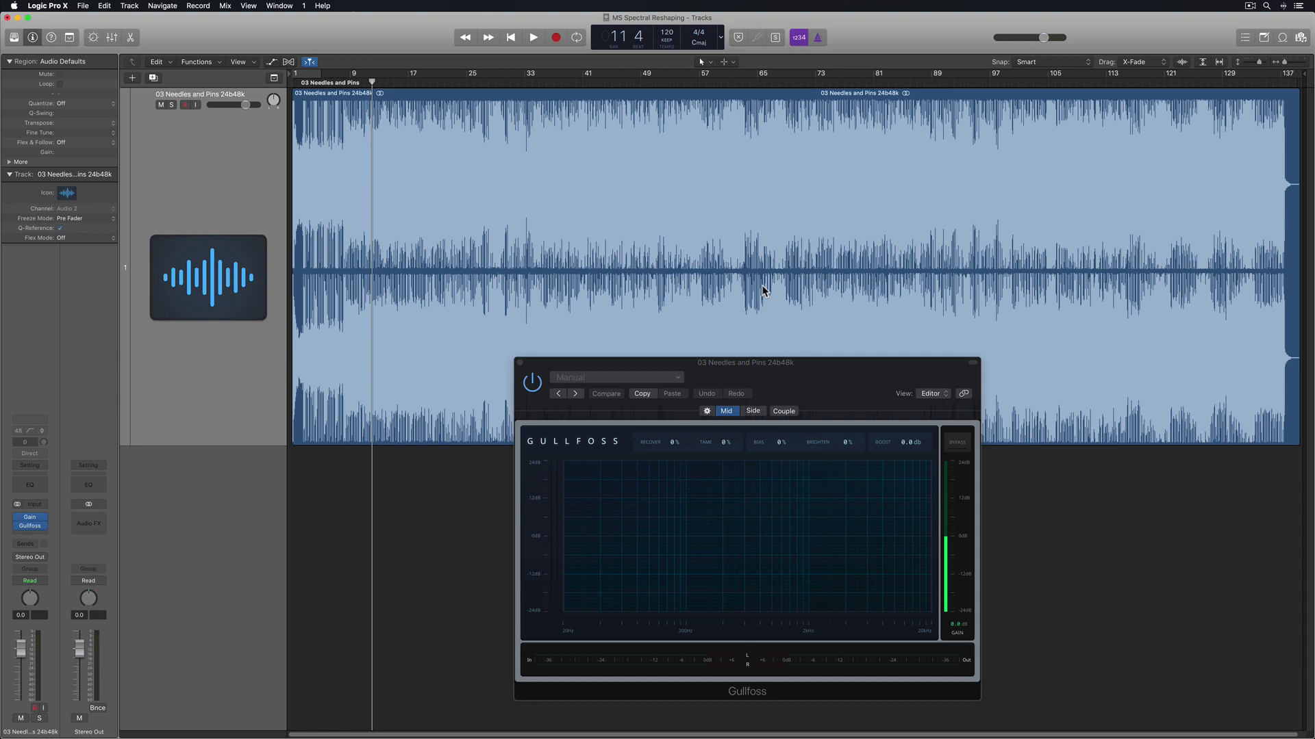
pyautogui.click(572, 370)
pyautogui.press('space')
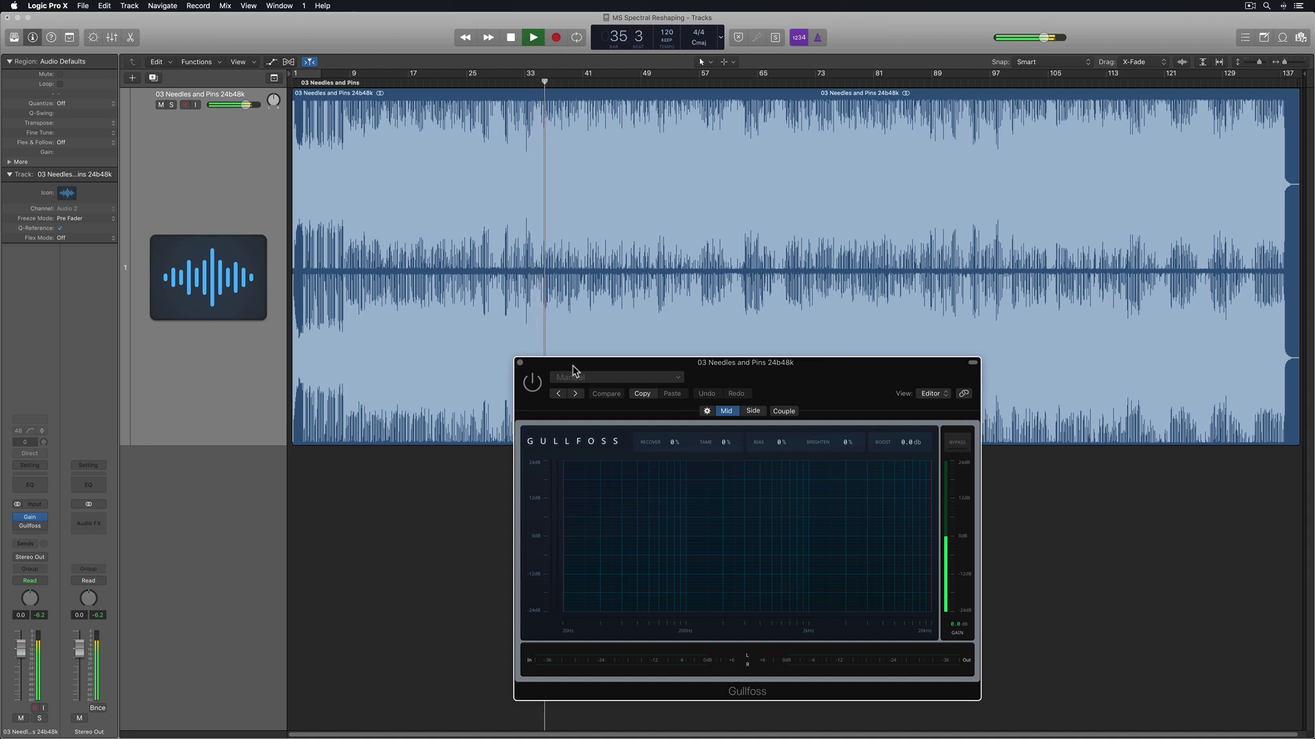
pyautogui.press('space')
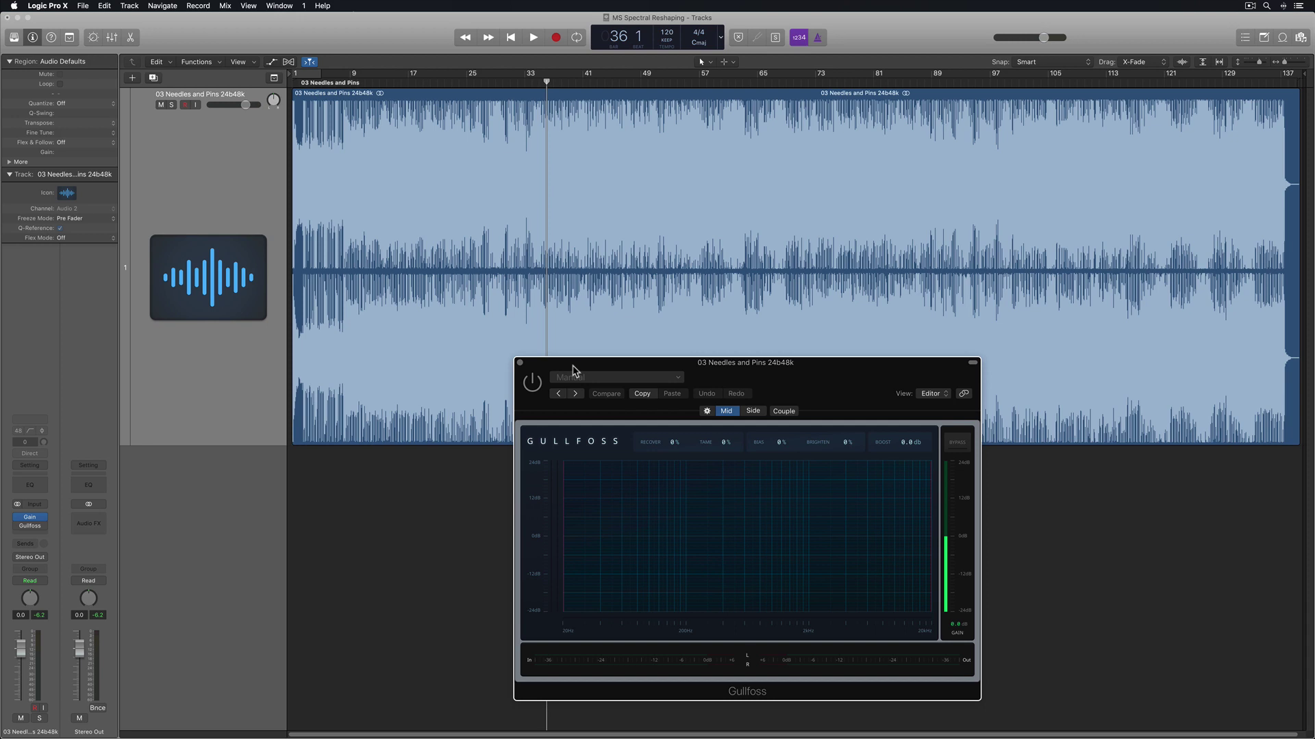
# - Enable Cycle mode with the C key to loop roughly bars 23–49
pyautogui.press('c')
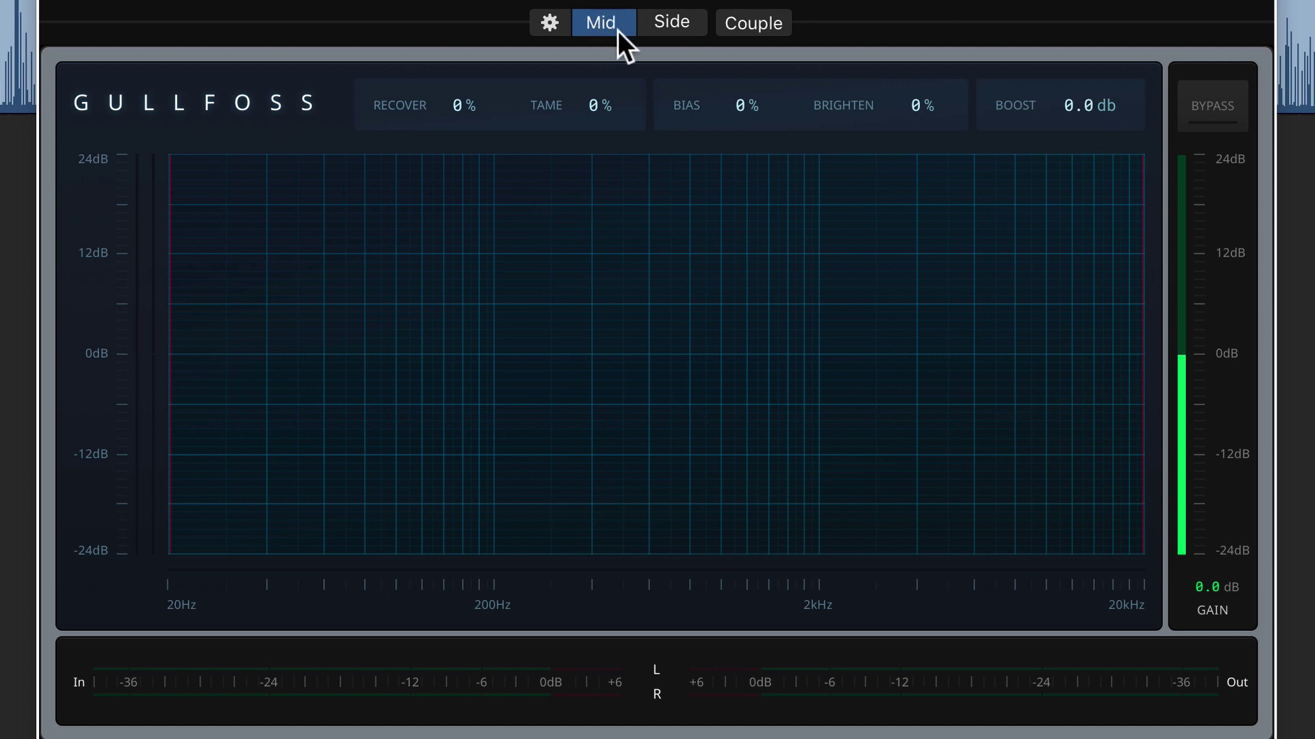
# - Drop the Side channel gain to -24 dB, return to Mid, and briefly play back to listen
pyautogui.click(674, 27)
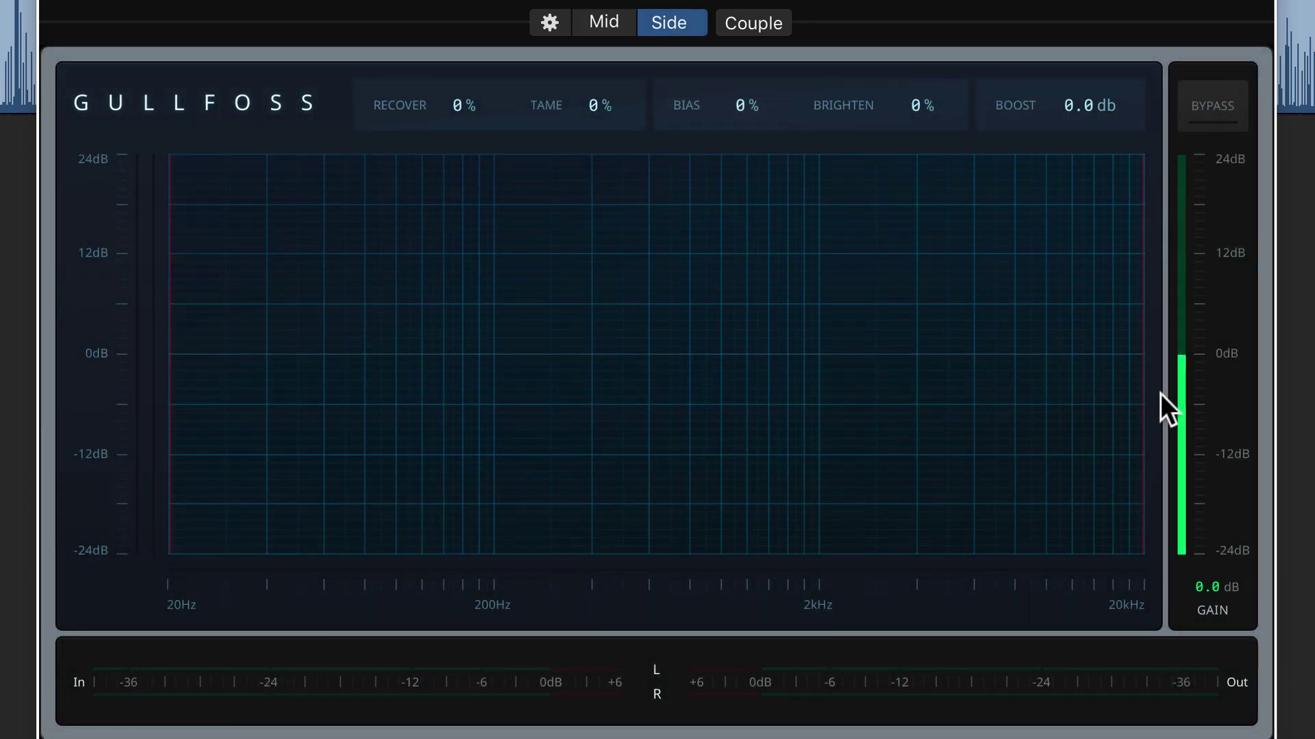
pyautogui.moveTo(1180, 370); pyautogui.dragTo(1180, 551)
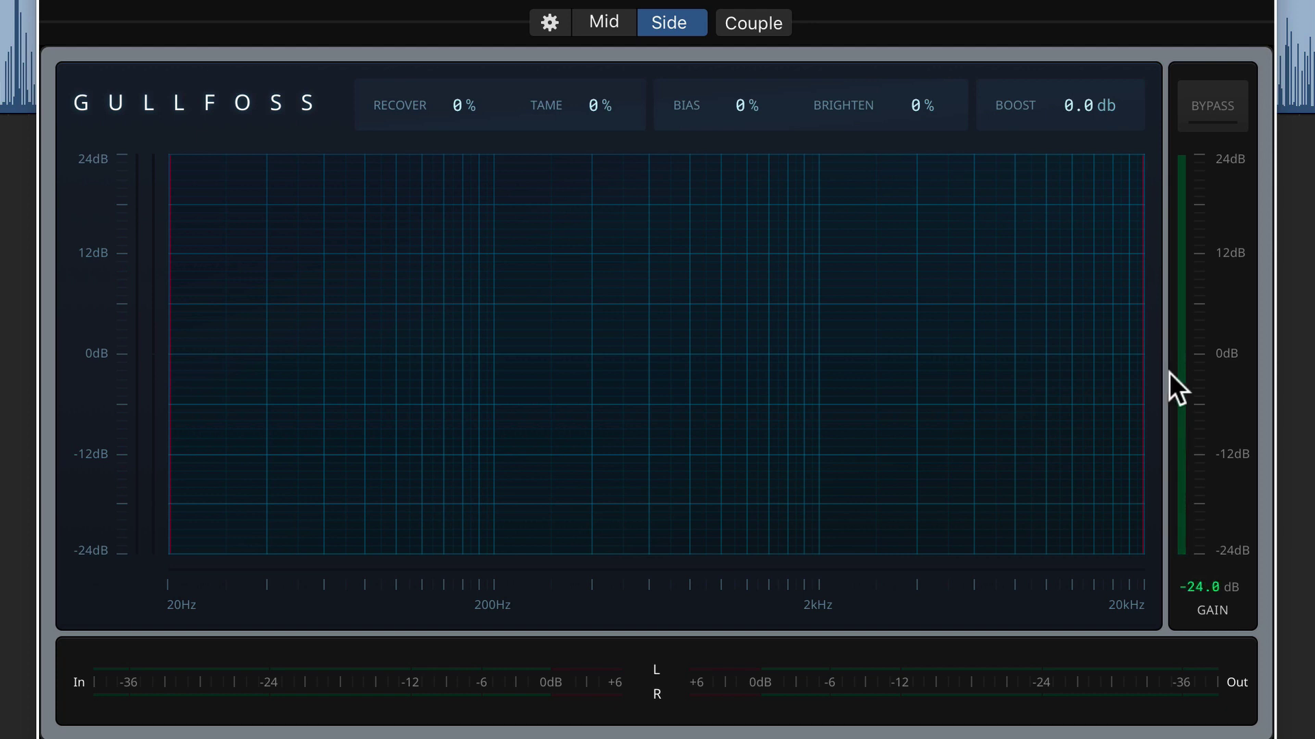
pyautogui.click(617, 15)
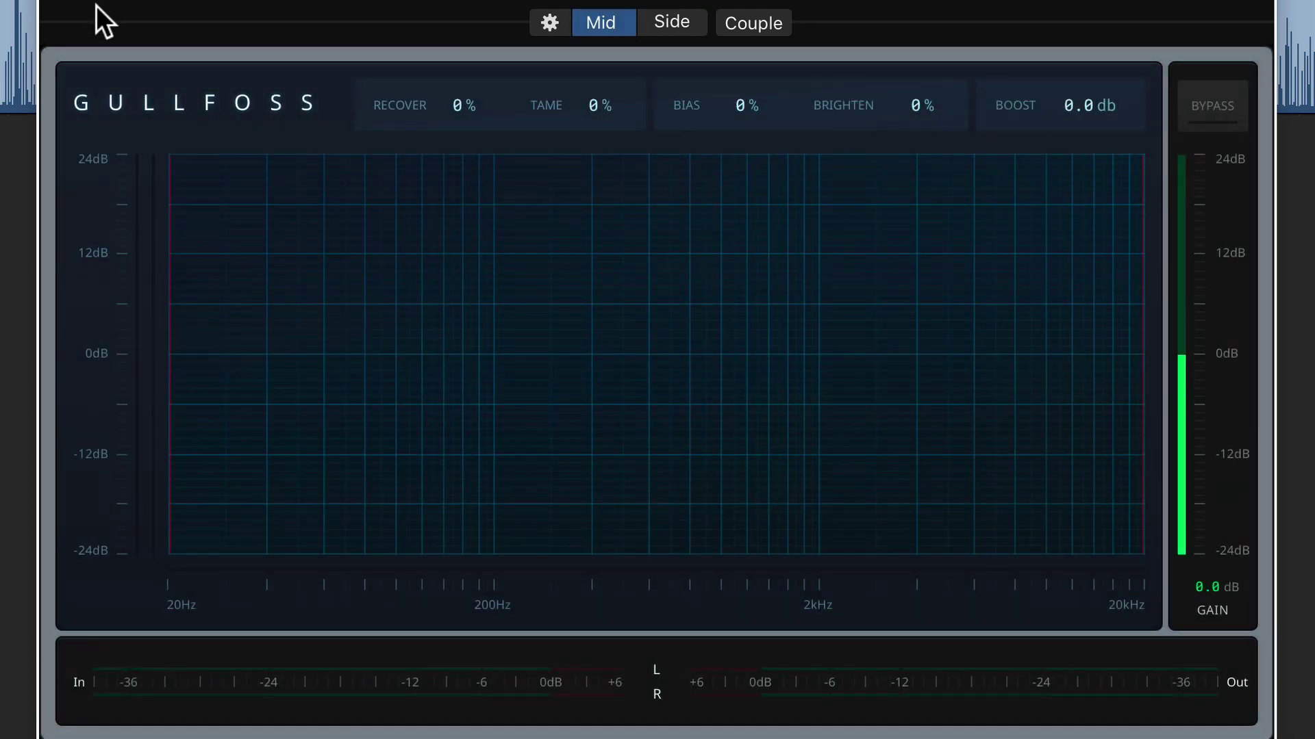
pyautogui.press('space')
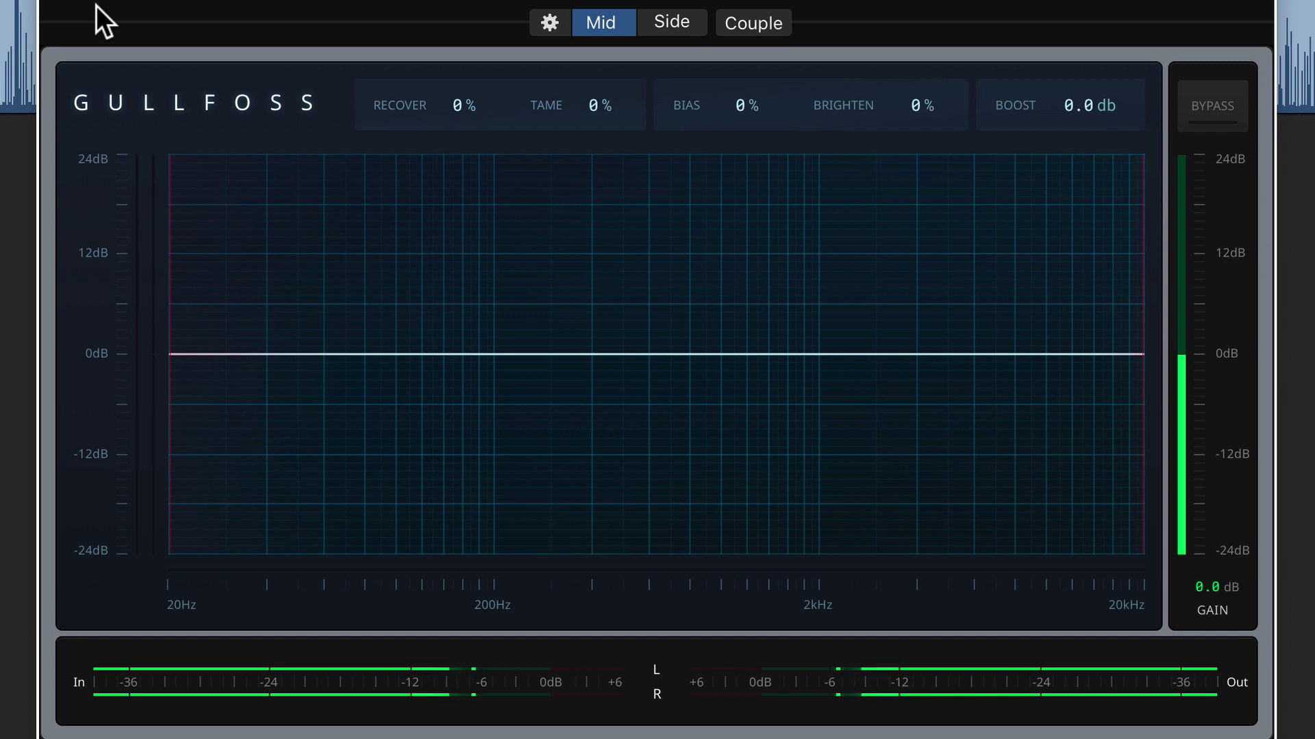
pyautogui.press('space')
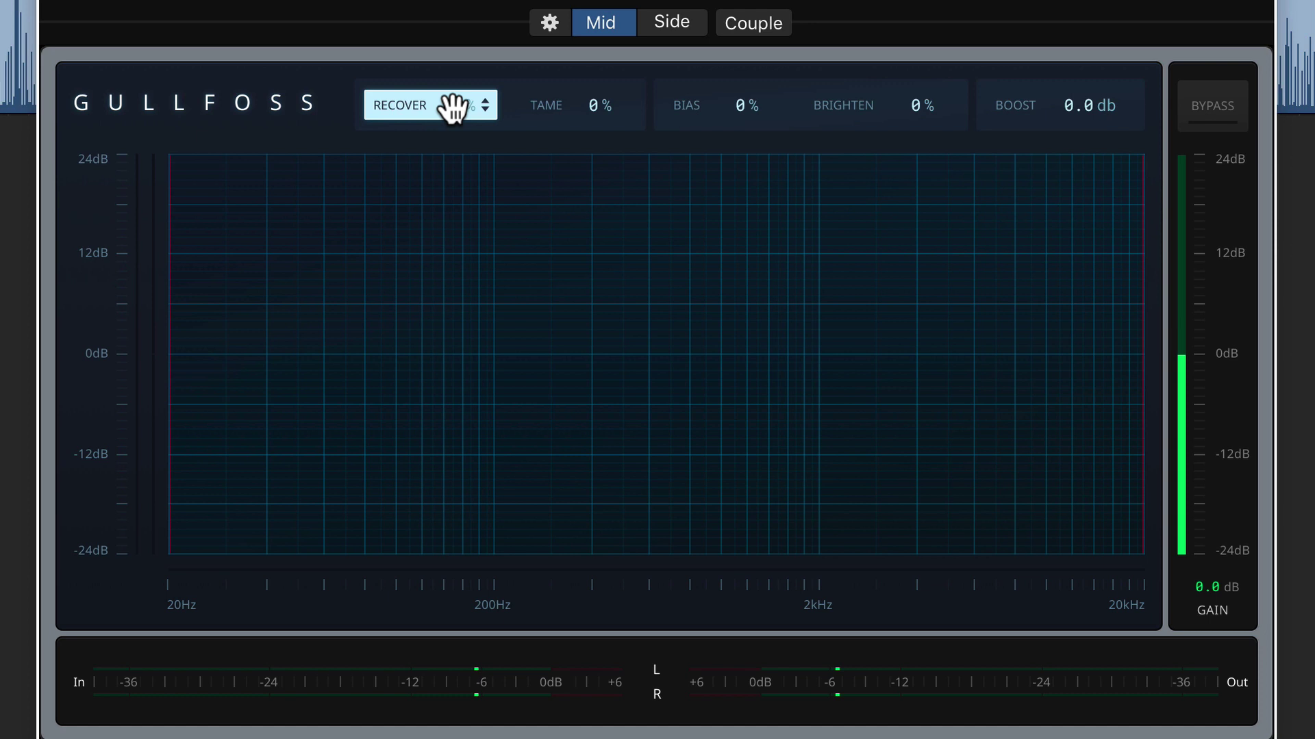
# - During playback, raise the Mid channel's Recover to about 181% and compare it against bypass
pyautogui.press('space')
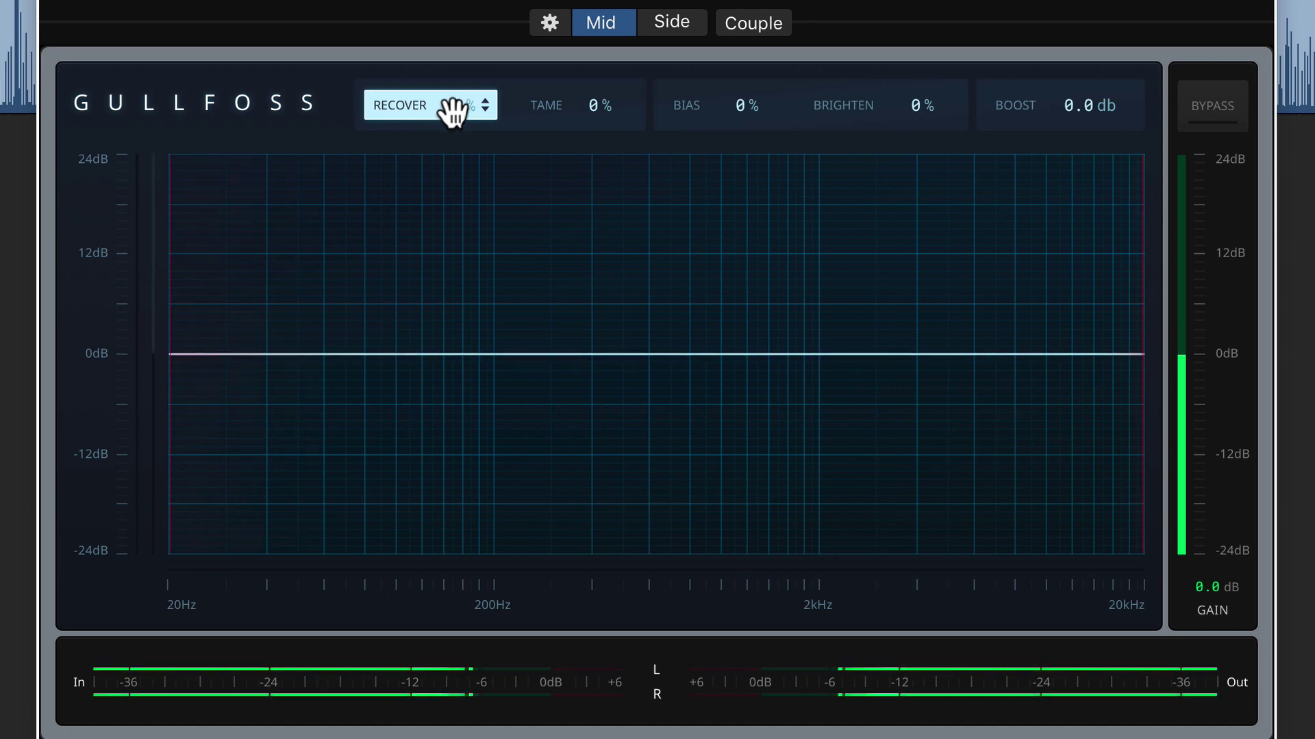
pyautogui.moveTo(455, 108); pyautogui.dragTo(454, 28)
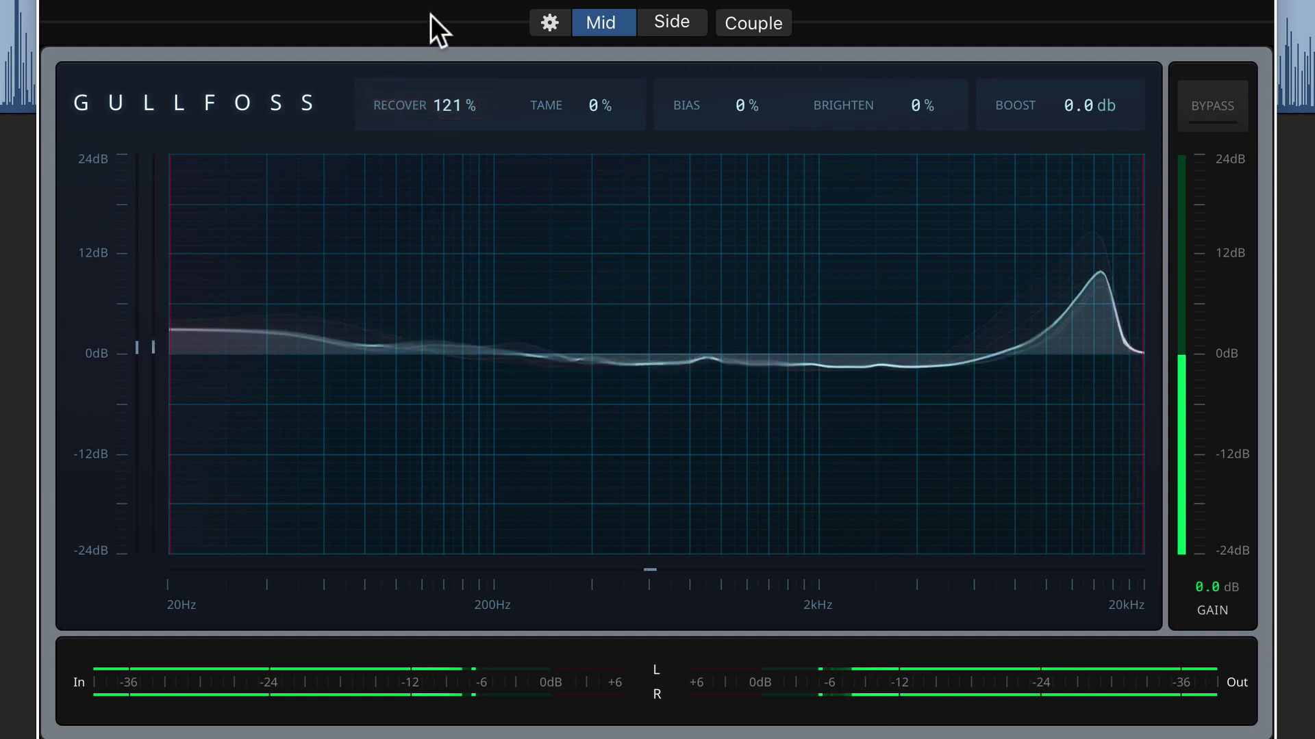
pyautogui.moveTo(436, 92)
pyautogui.mouseDown()
pyautogui.moveTo(436, 50)
pyautogui.moveTo(434, 103)
pyautogui.mouseUp()
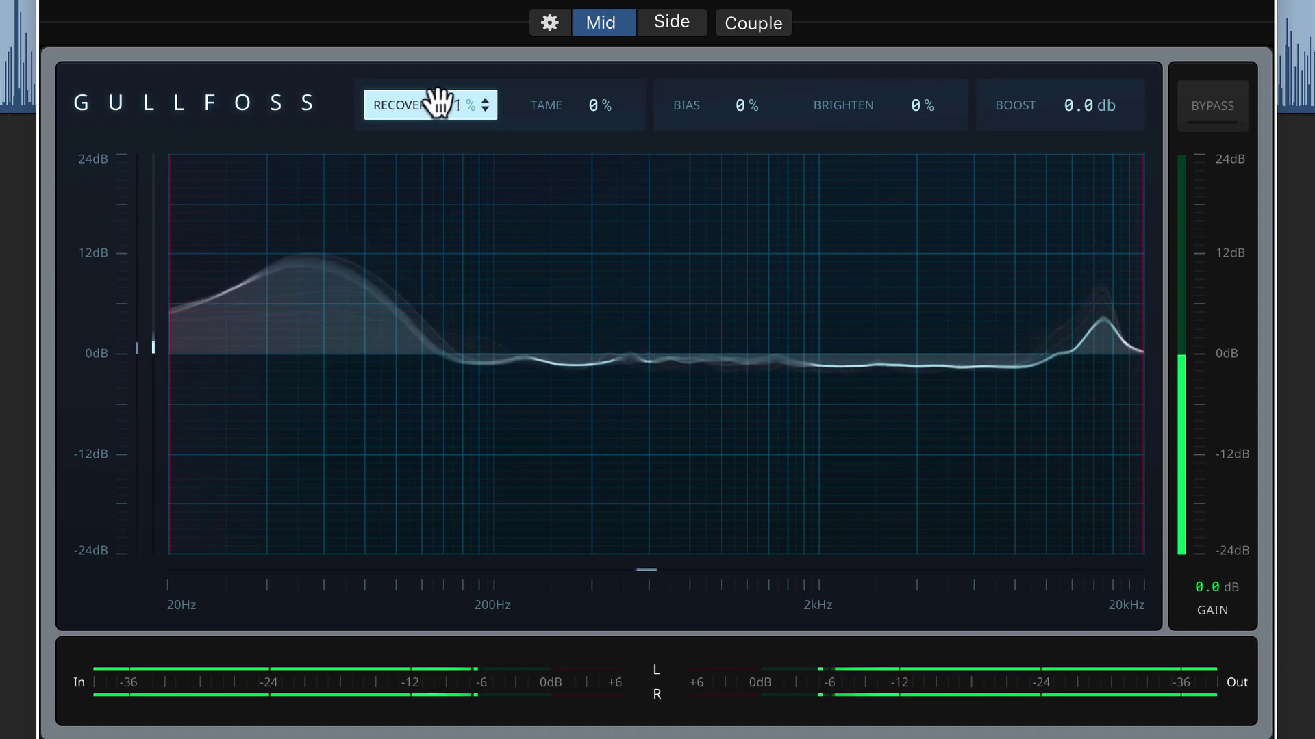
pyautogui.click(1213, 112)
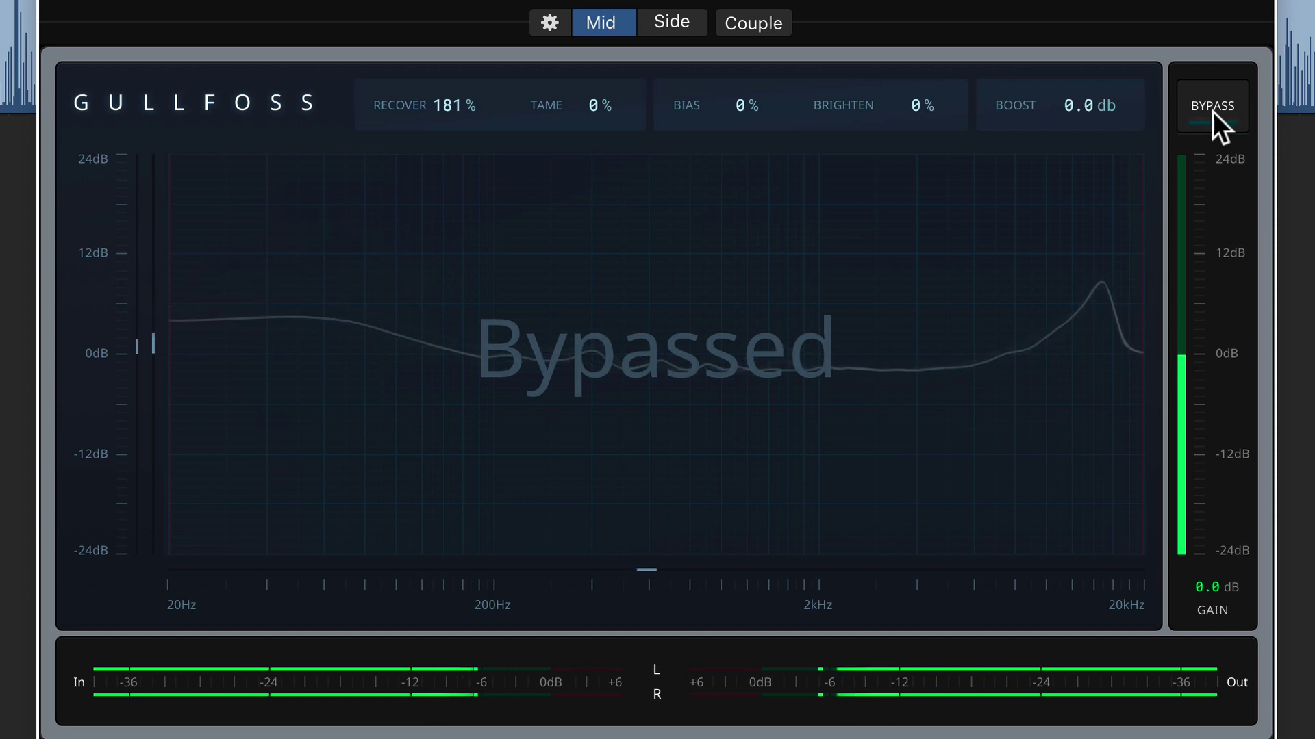
pyautogui.click(1213, 112)
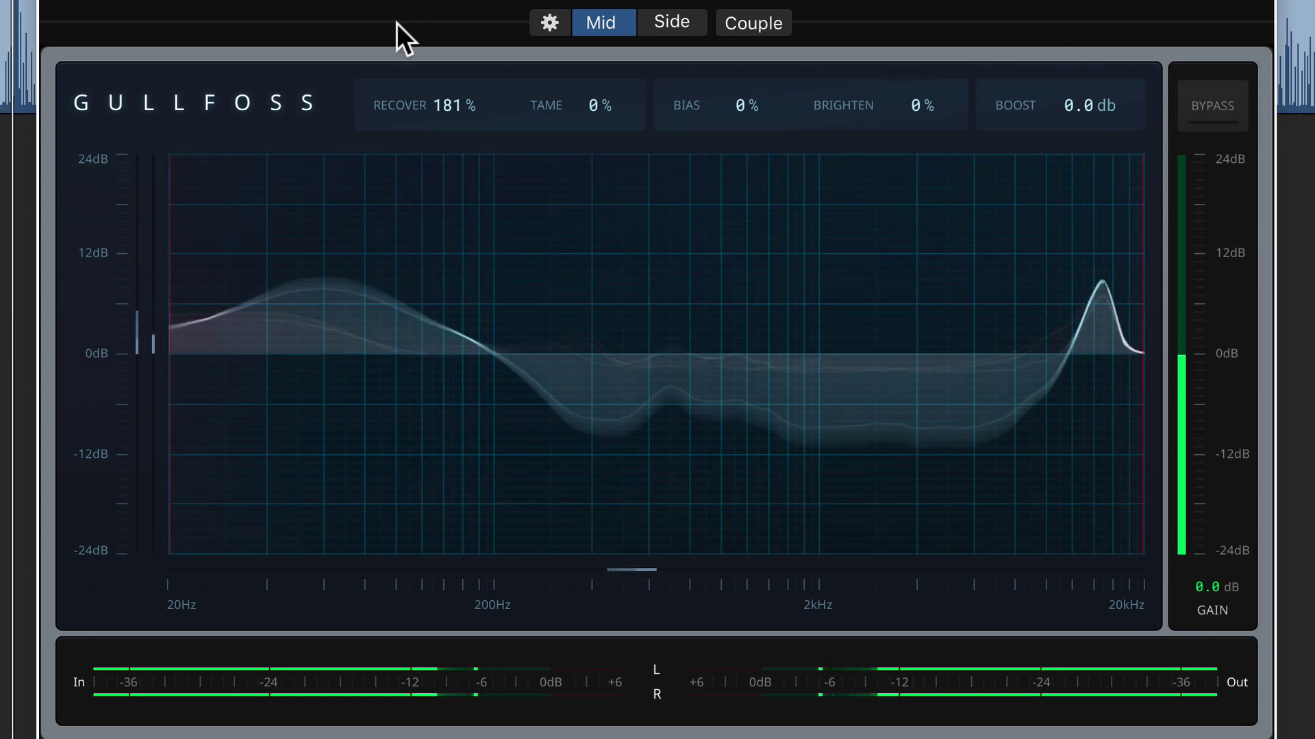
# - Stop playback and narrow the Mid processing range to about 70 Hz–1.5 kHz
pyautogui.press('space')
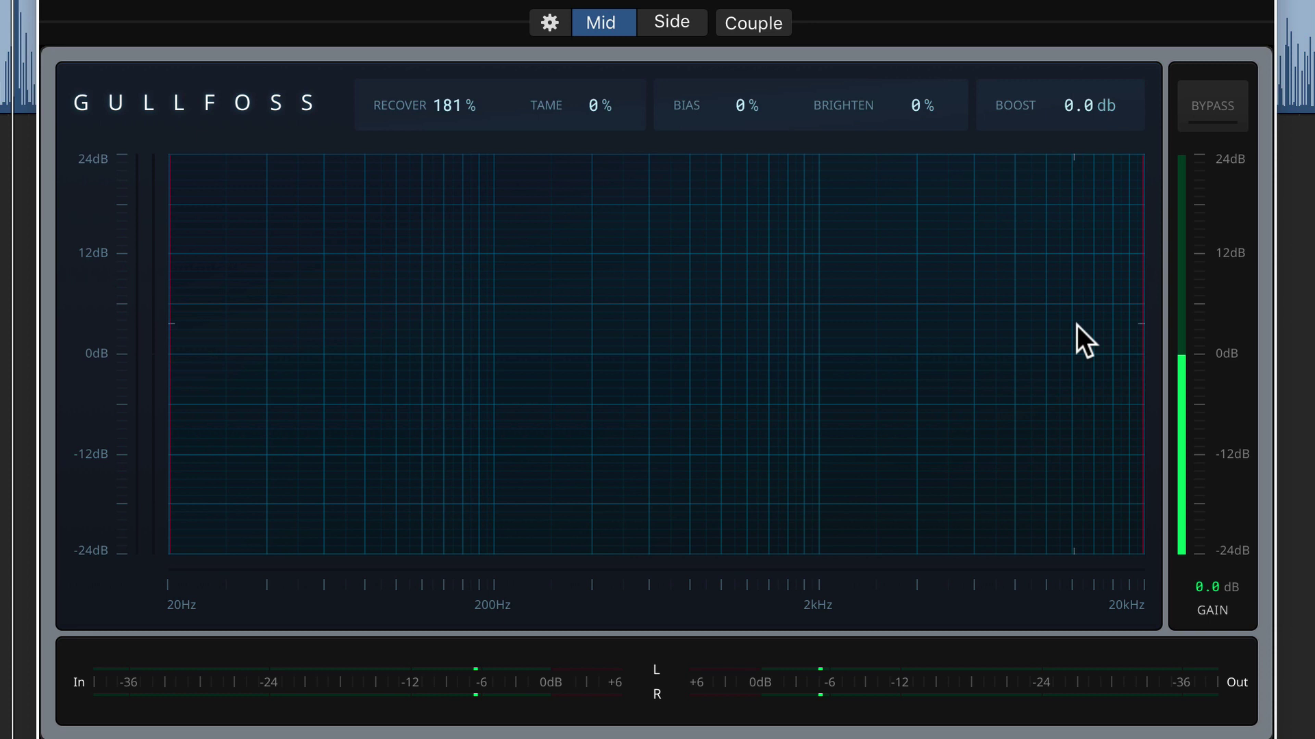
pyautogui.moveTo(1143, 308); pyautogui.dragTo(610, 278)
pyautogui.moveTo(168, 296); pyautogui.dragTo(469, 308)
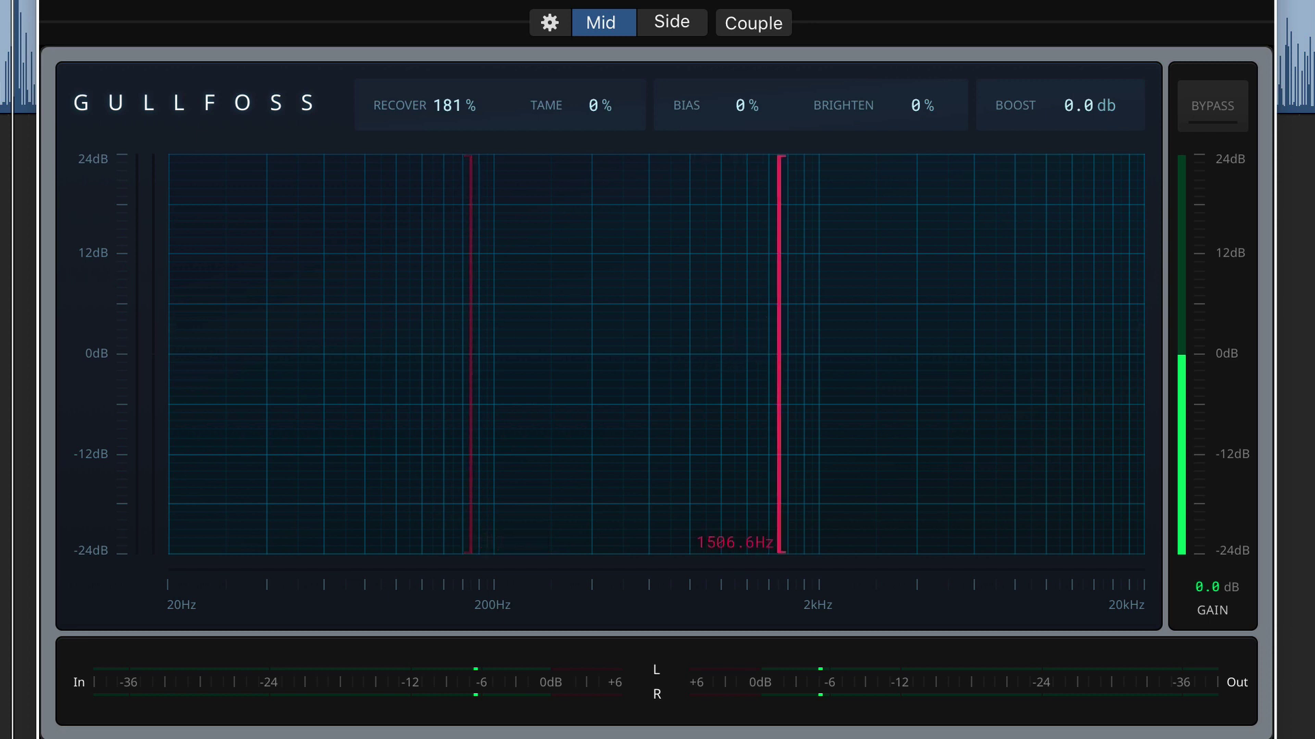
# - Rearrange the Mid channel's low and high frequency limit lines, returning the low limit to 20 Hz
pyautogui.moveTo(775, 328); pyautogui.dragTo(1120, 332)
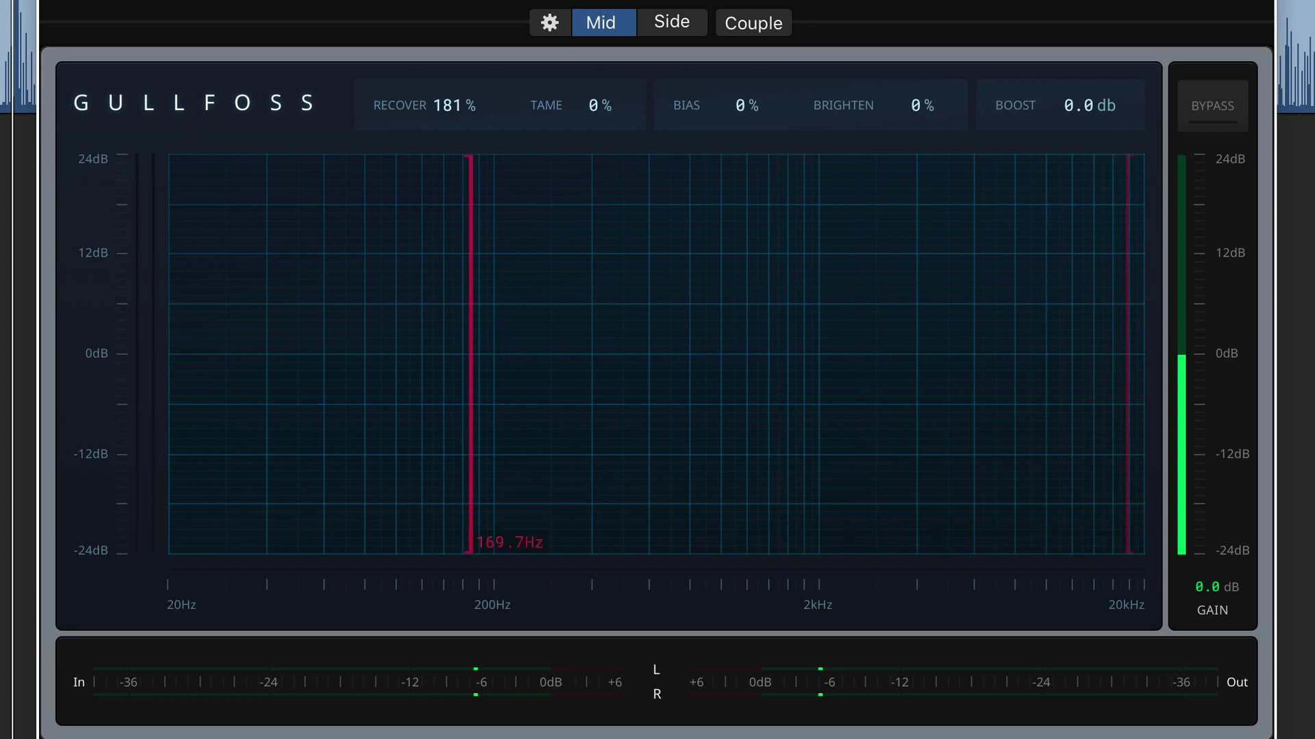
pyautogui.moveTo(470, 329); pyautogui.dragTo(921, 336)
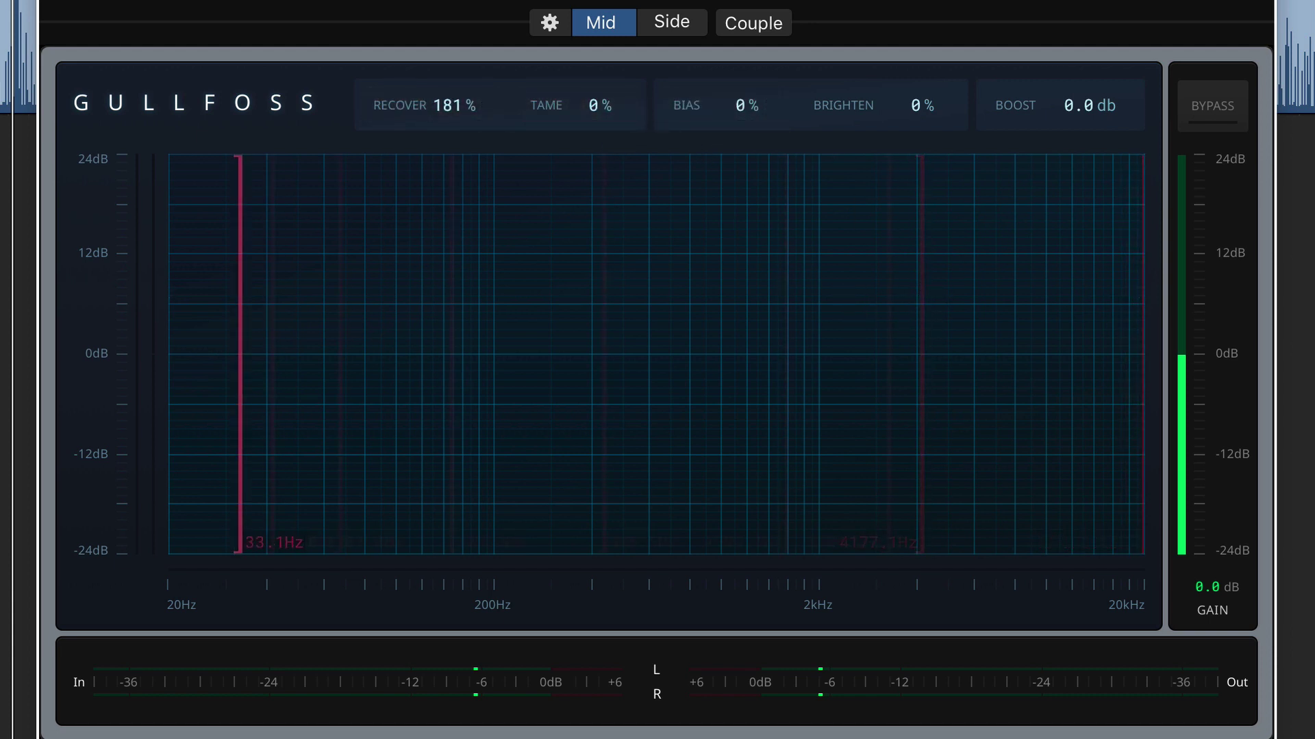
pyautogui.moveTo(226, 322); pyautogui.dragTo(147, 325)
pyautogui.moveTo(1136, 314); pyautogui.dragTo(458, 287)
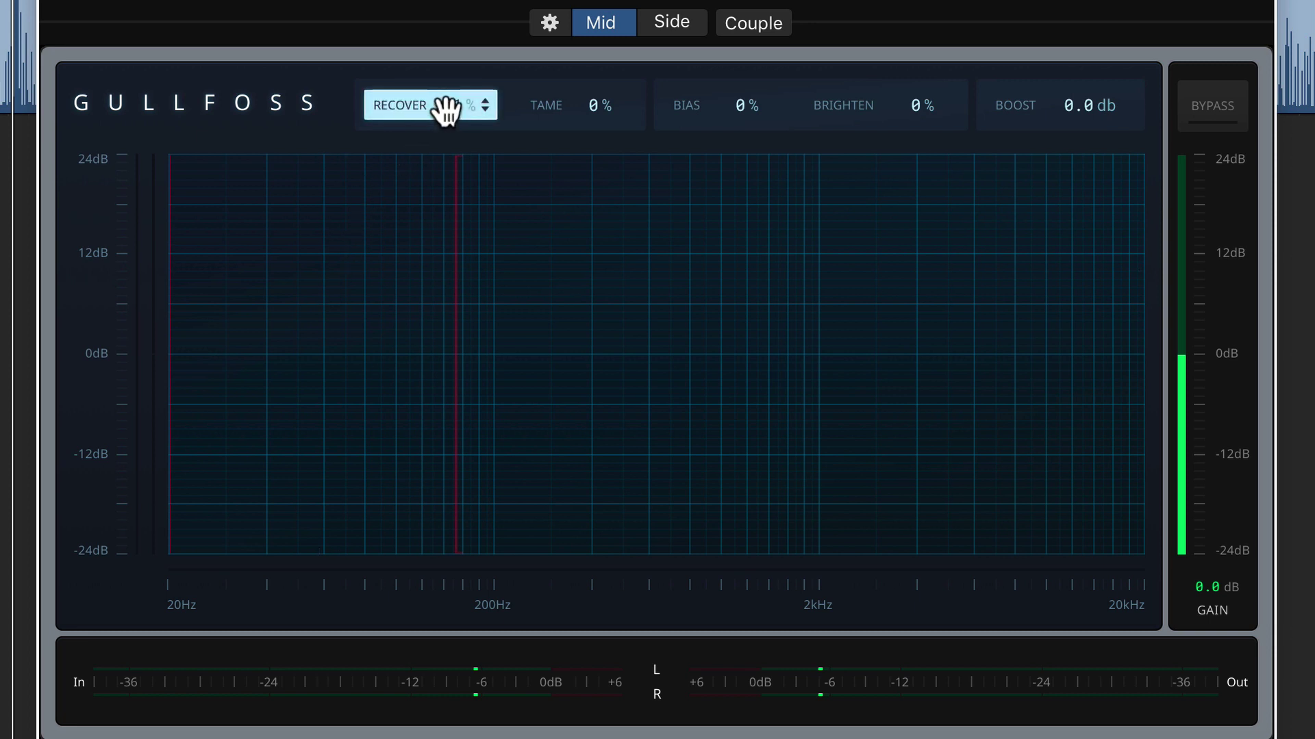
# - During playback, reset Tame to 0% and raise the Mid channel's Recover to 192%
pyautogui.moveTo(595, 107); pyautogui.dragTo(595, 100)
pyautogui.press('space')
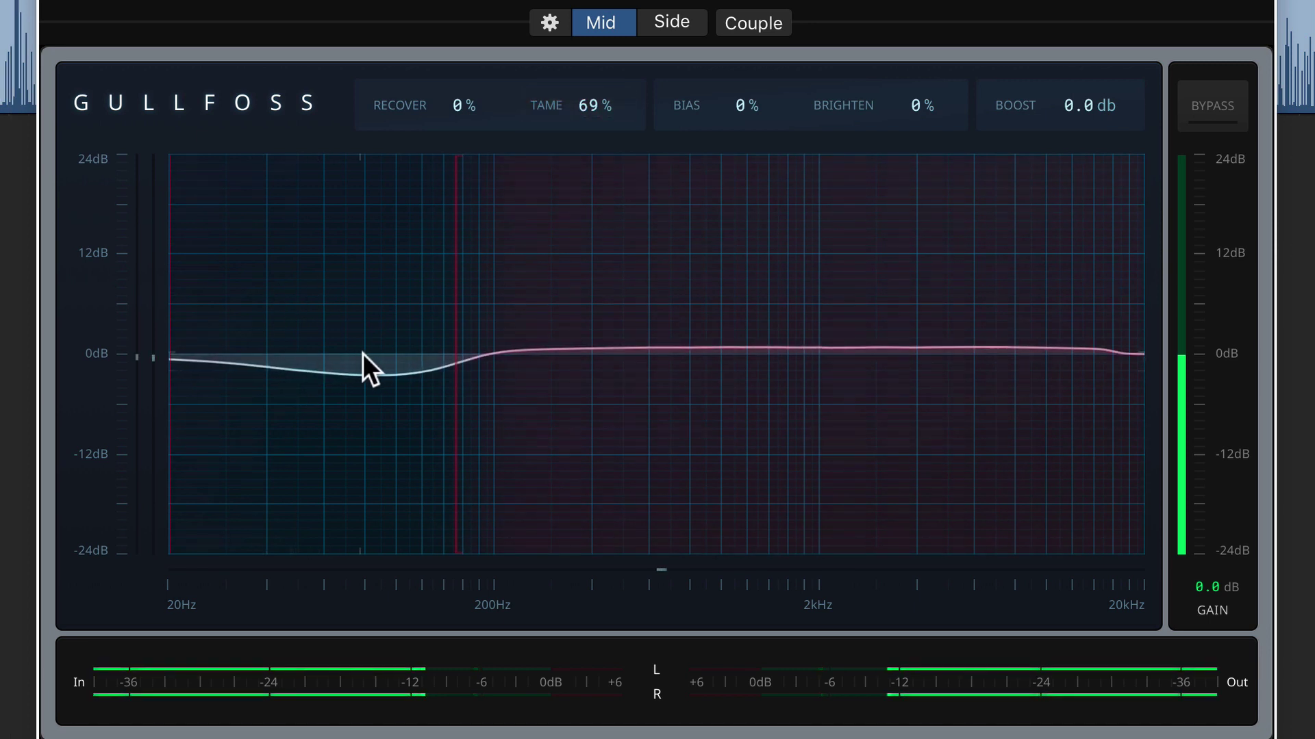
pyautogui.moveTo(453, 461); pyautogui.dragTo(502, 431)
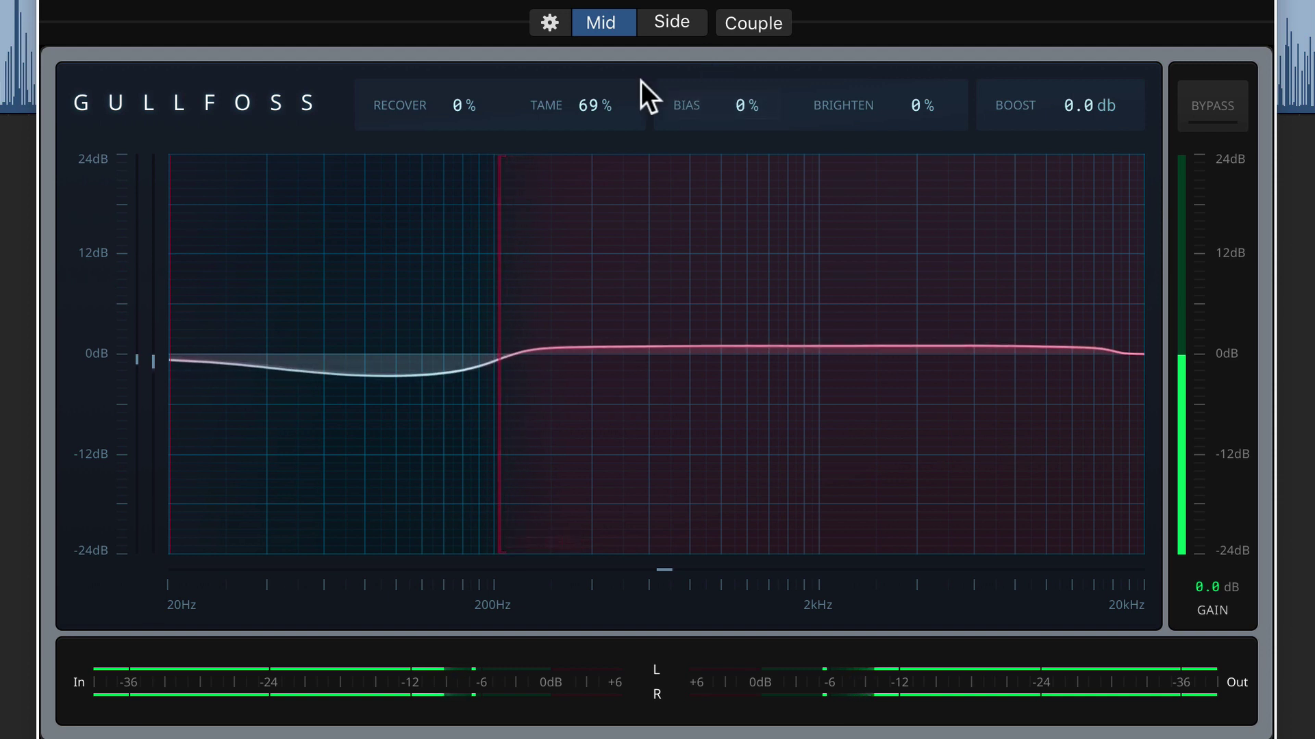
pyautogui.doubleClick(590, 103)
pyautogui.moveTo(448, 105); pyautogui.dragTo(449, 46)
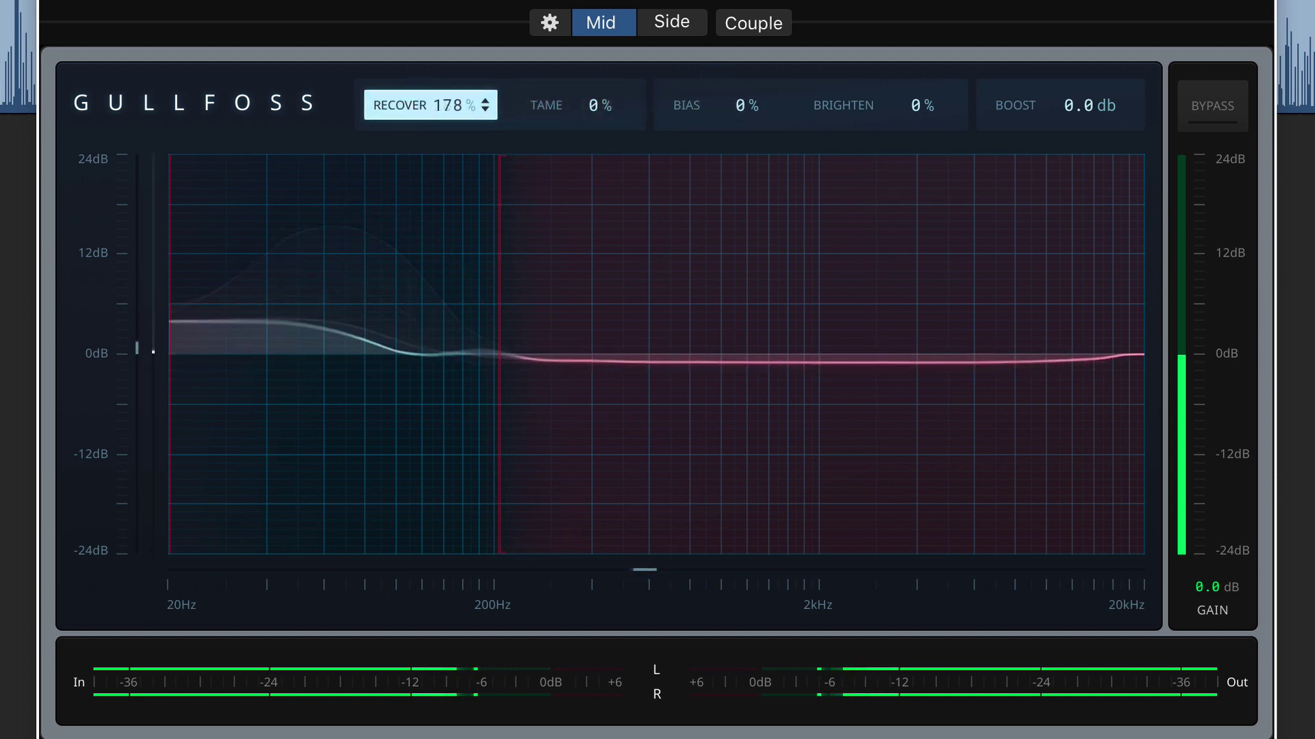
# - Compare against bypass, then move the band divider to 242.2 Hz
pyautogui.click(1218, 116)
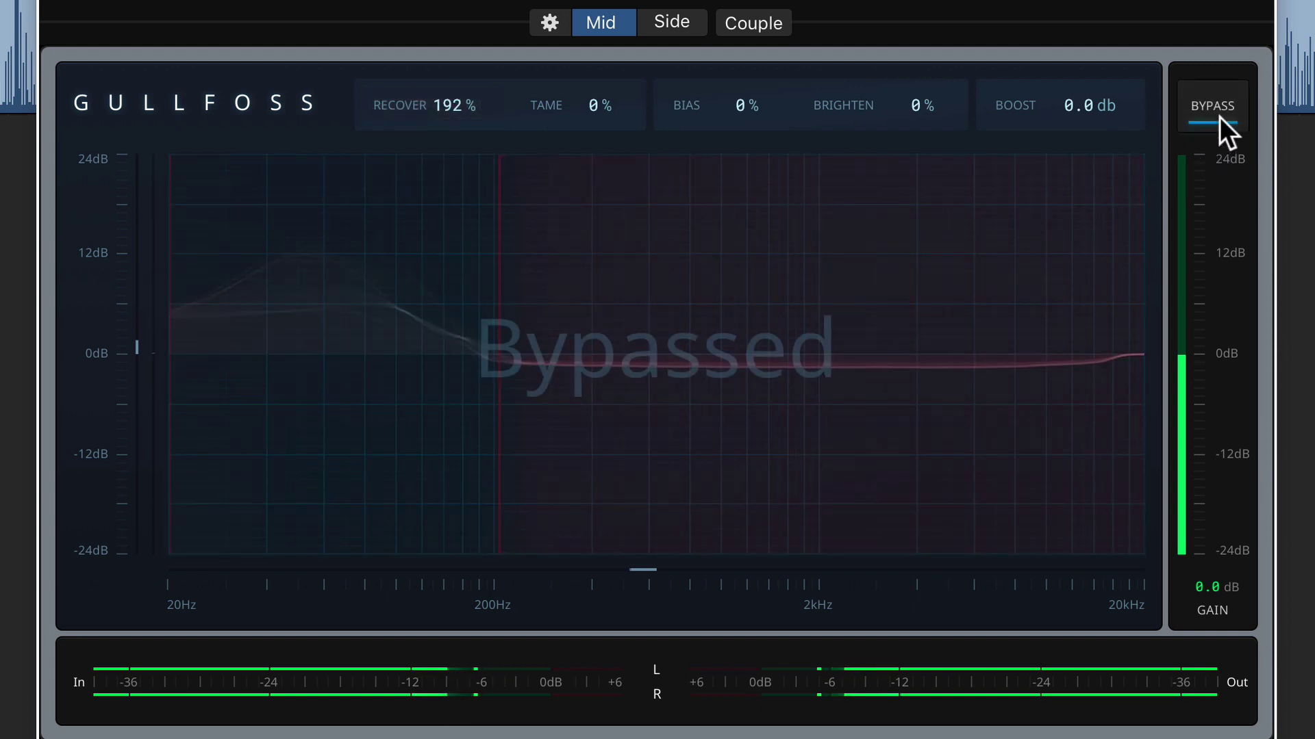
pyautogui.click(1219, 116)
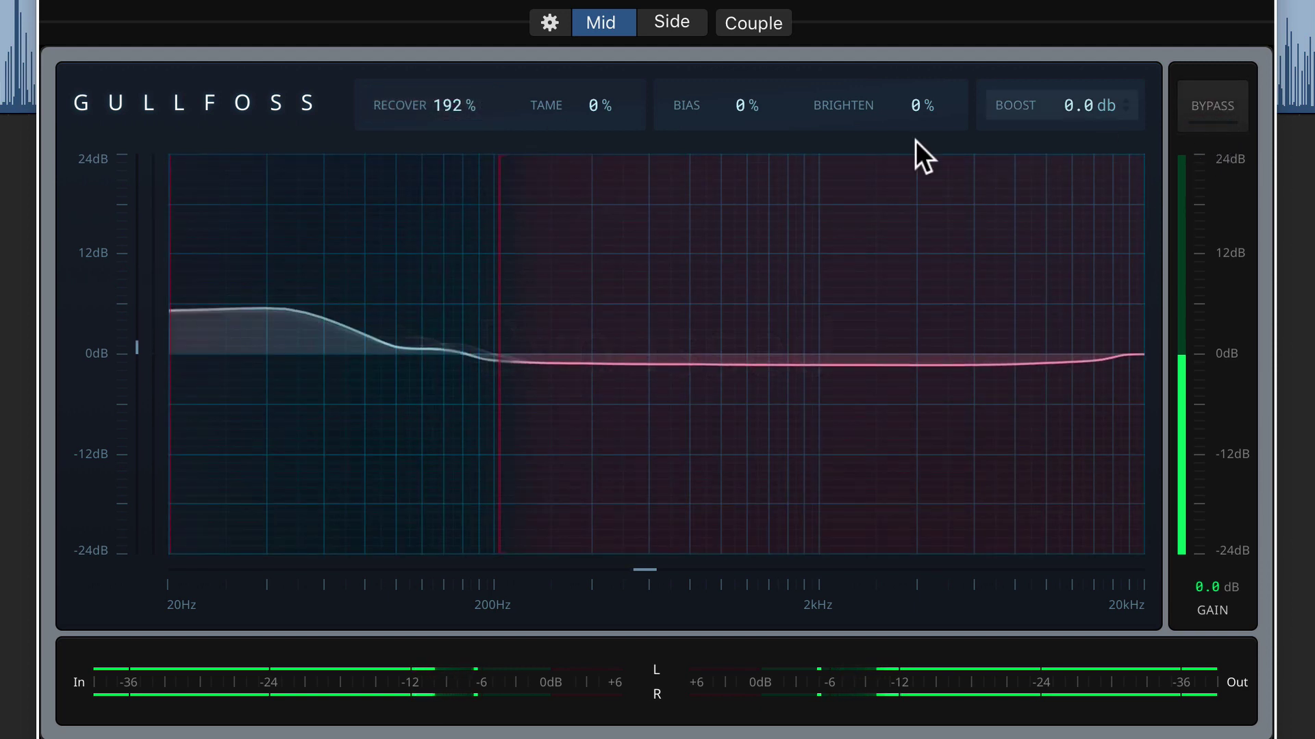
pyautogui.moveTo(500, 240); pyautogui.dragTo(521, 241)
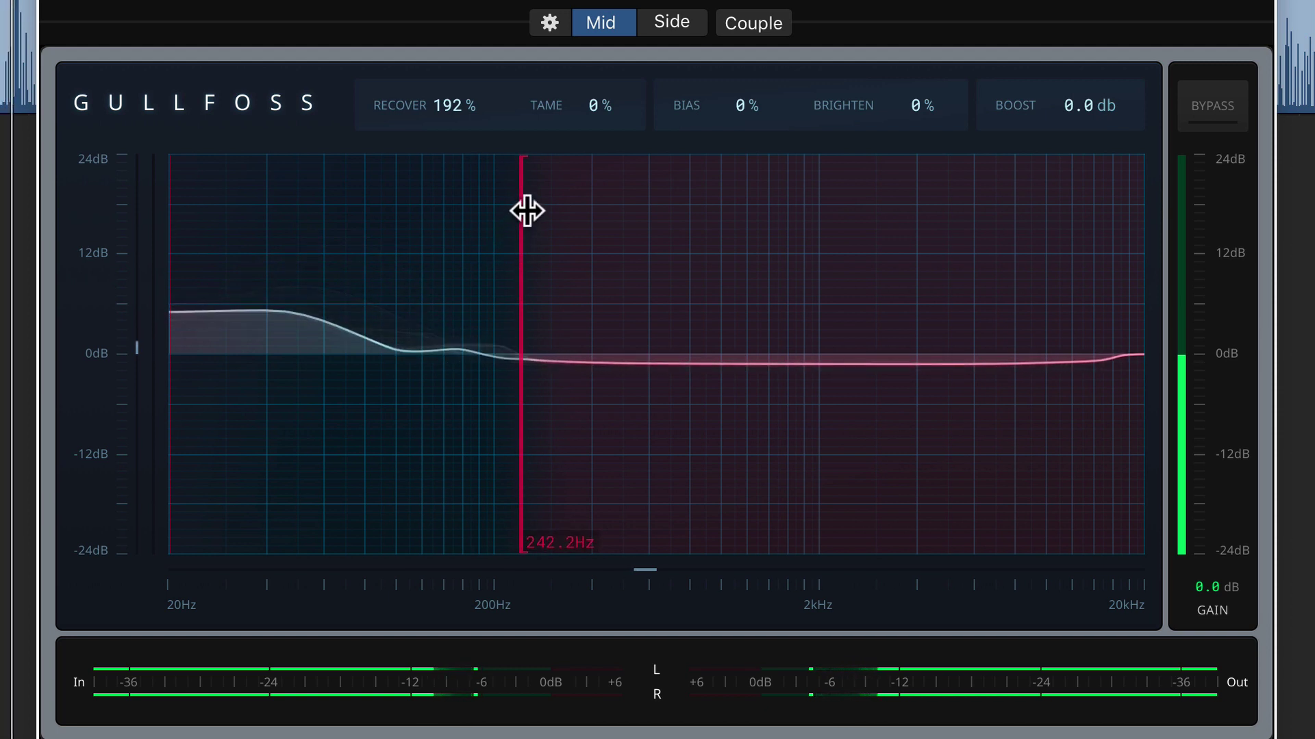
# - Reset the Side channel gain to 0 dB, A/B the Mid processing against bypass, and stop playback
pyautogui.click(659, 22)
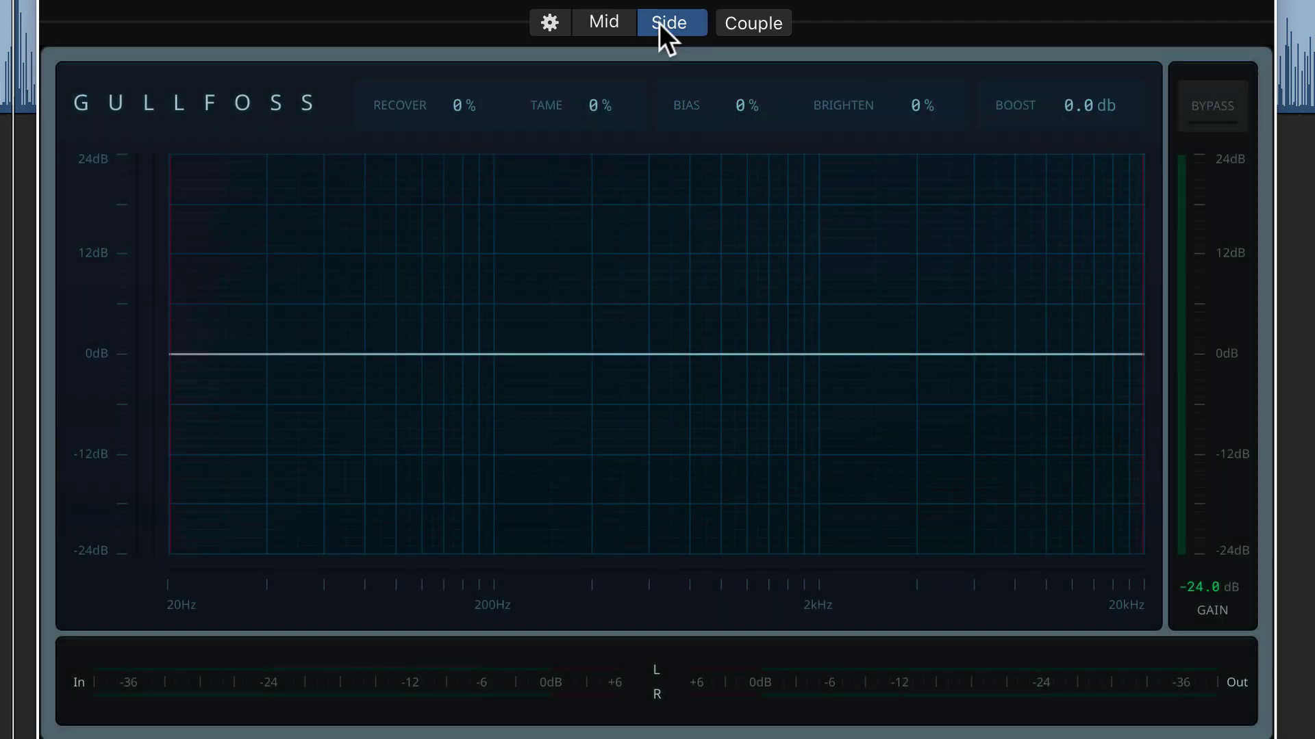
pyautogui.doubleClick(1179, 413)
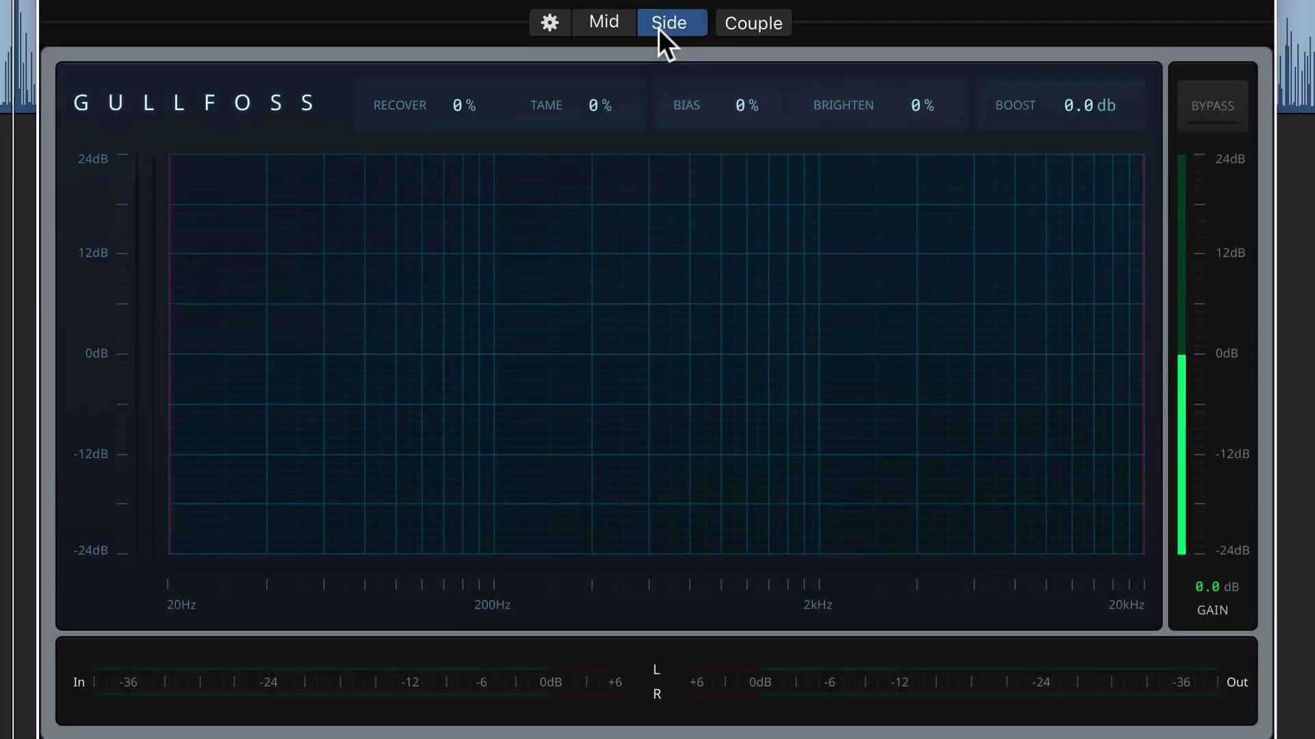
pyautogui.click(599, 22)
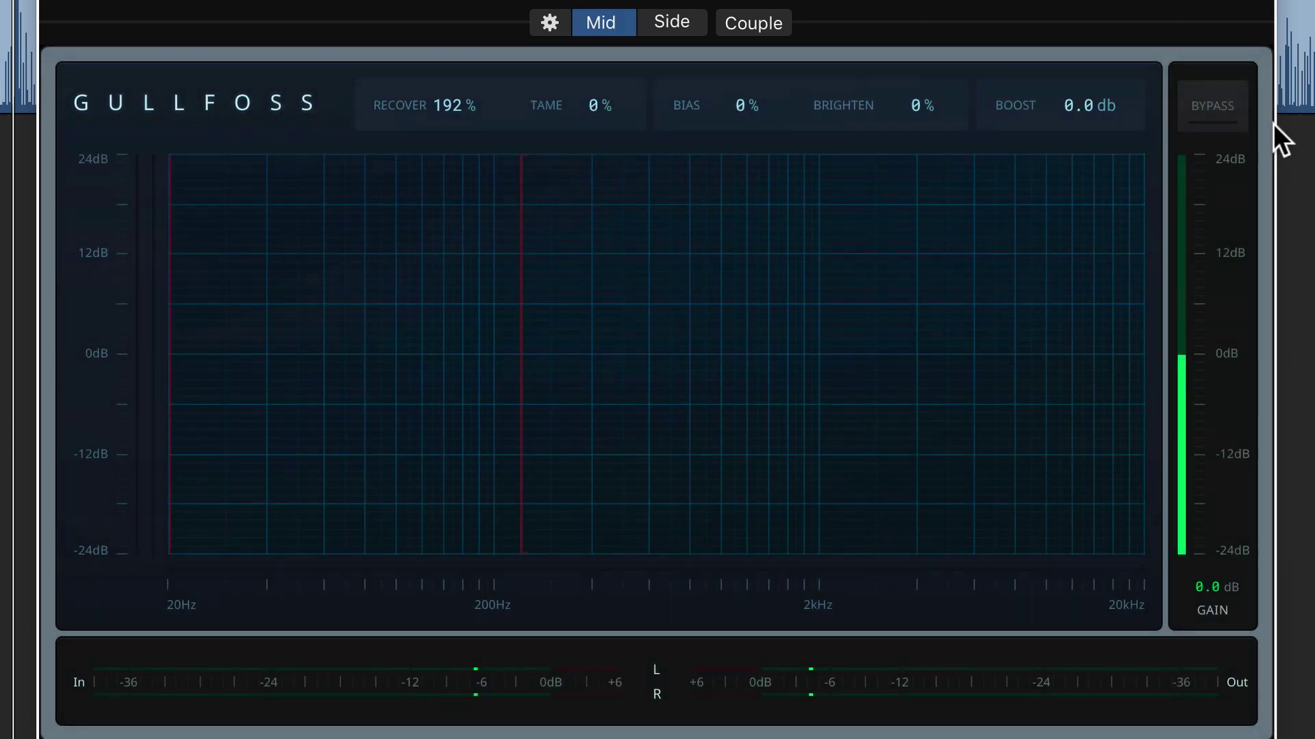
pyautogui.click(1226, 104)
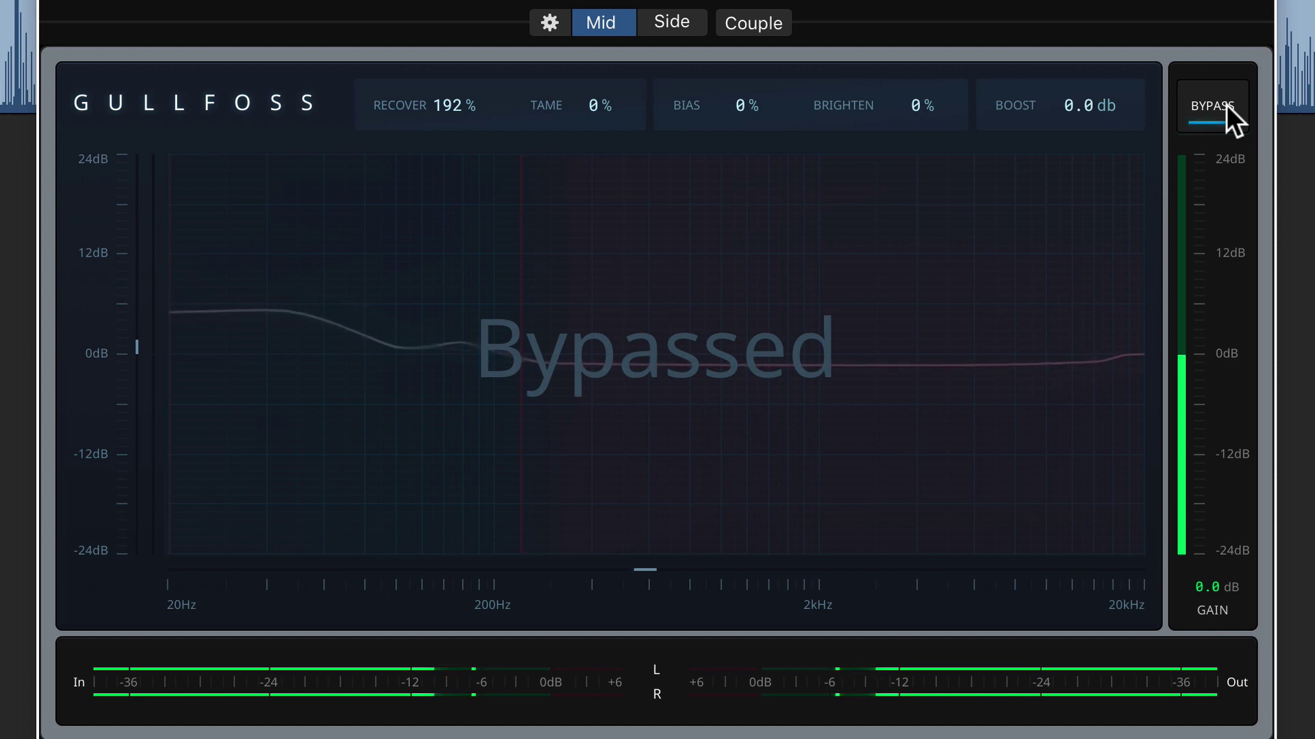
pyautogui.click(1226, 105)
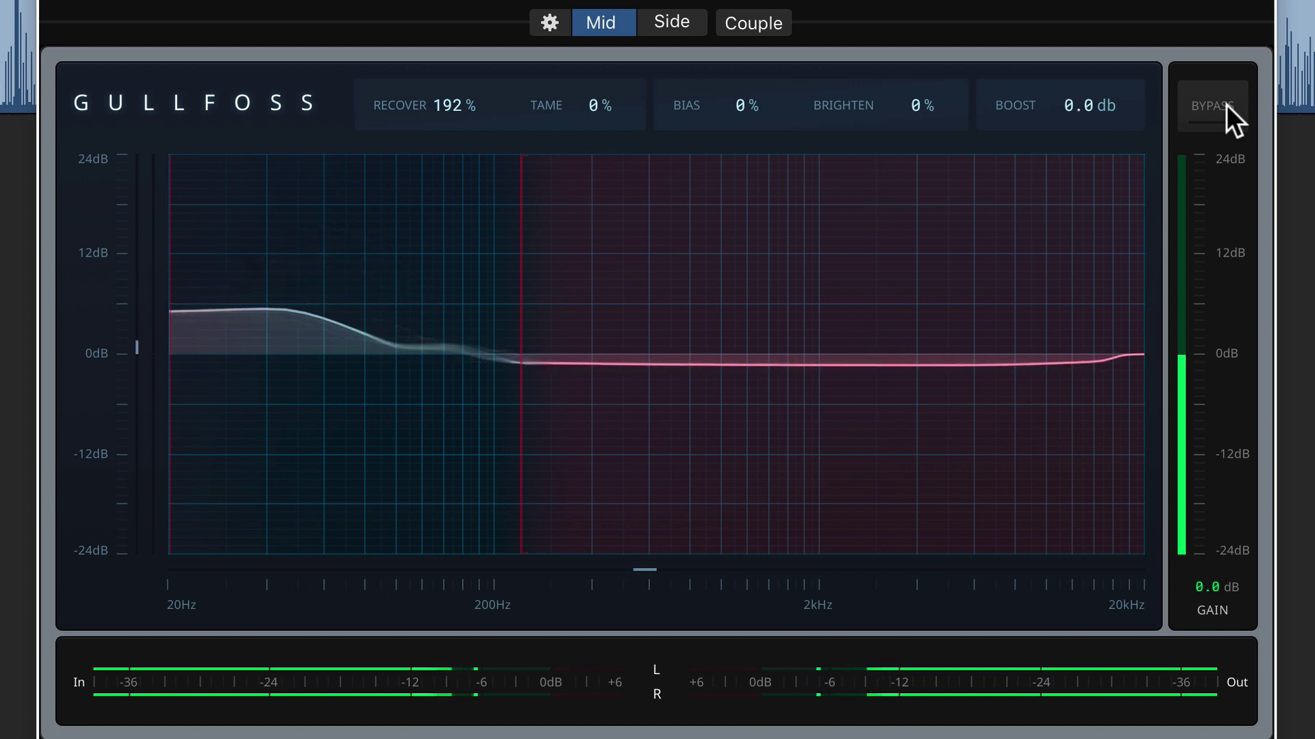
pyautogui.press('space')
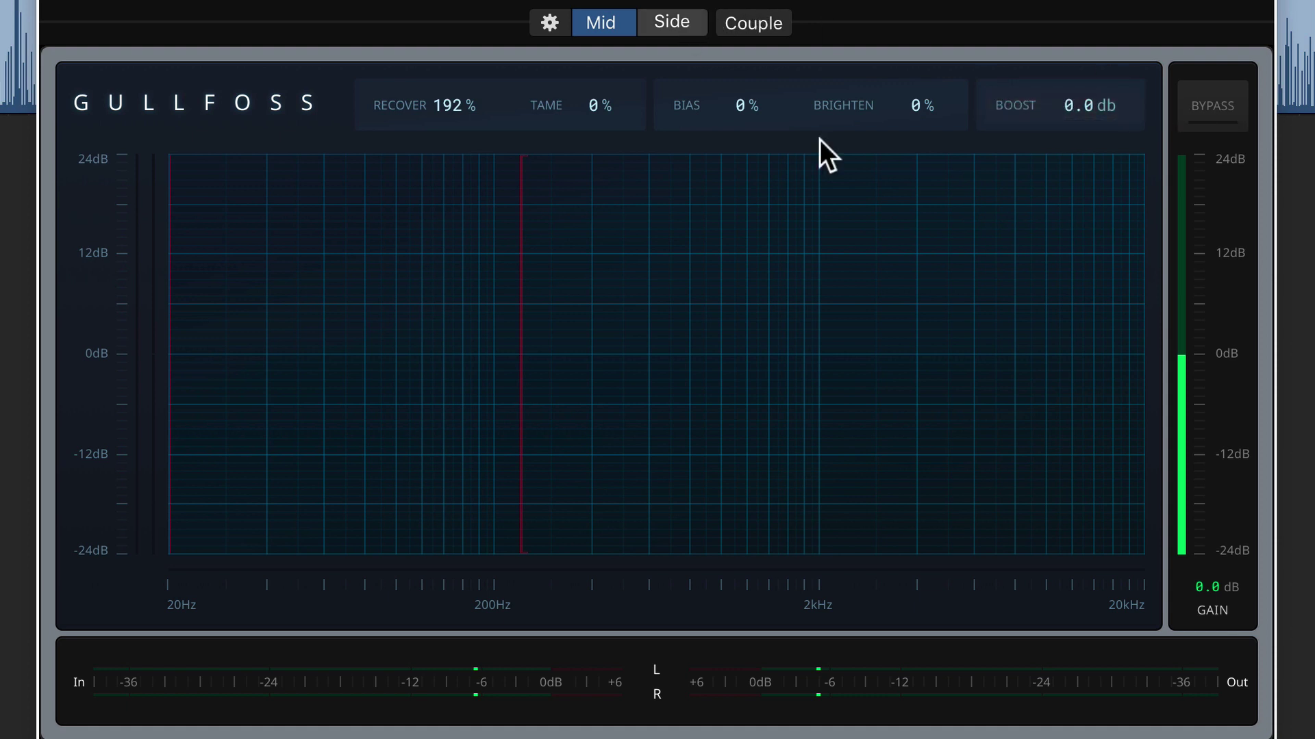
# - Turn the Side channel gain down to -24 dB and return to the Mid channel
pyautogui.click(671, 22)
pyautogui.moveTo(1177, 367); pyautogui.dragTo(1177, 555)
pyautogui.click(605, 25)
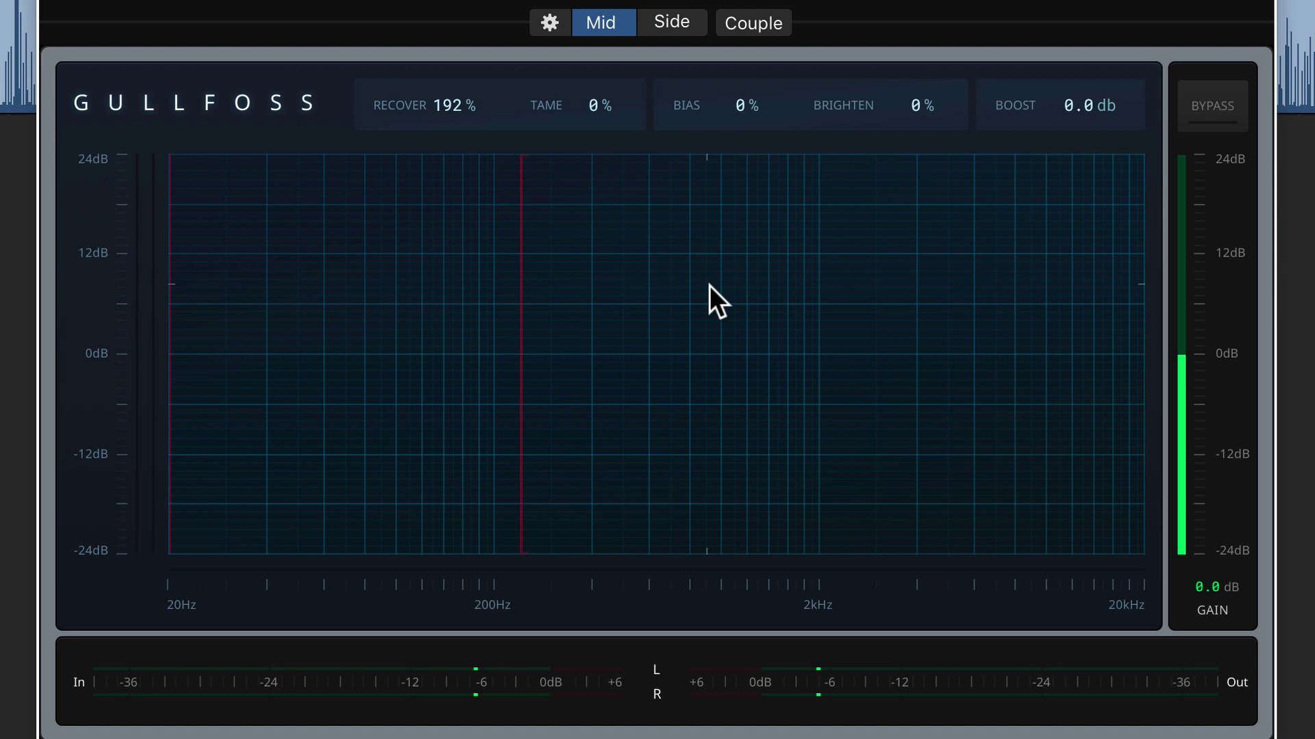
# - Set the Mid channel's Boost to 1.9 dB while the track plays
pyautogui.moveTo(1080, 109); pyautogui.dragTo(1078, 109)
pyautogui.doubleClick(1079, 109)
pyautogui.press('space')
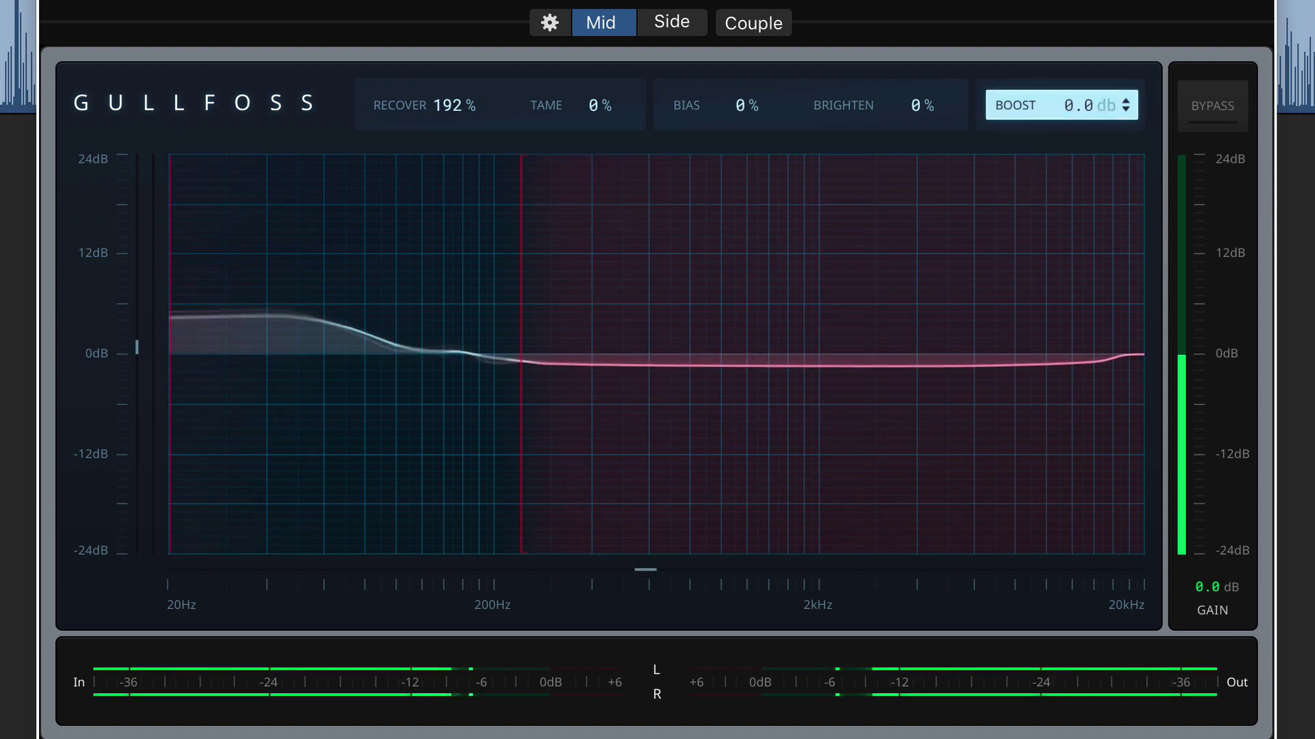
pyautogui.moveTo(1080, 108)
pyautogui.mouseDown()
pyautogui.moveTo(1080, 41)
pyautogui.moveTo(1079, 175)
pyautogui.moveTo(1080, 105)
pyautogui.mouseUp()
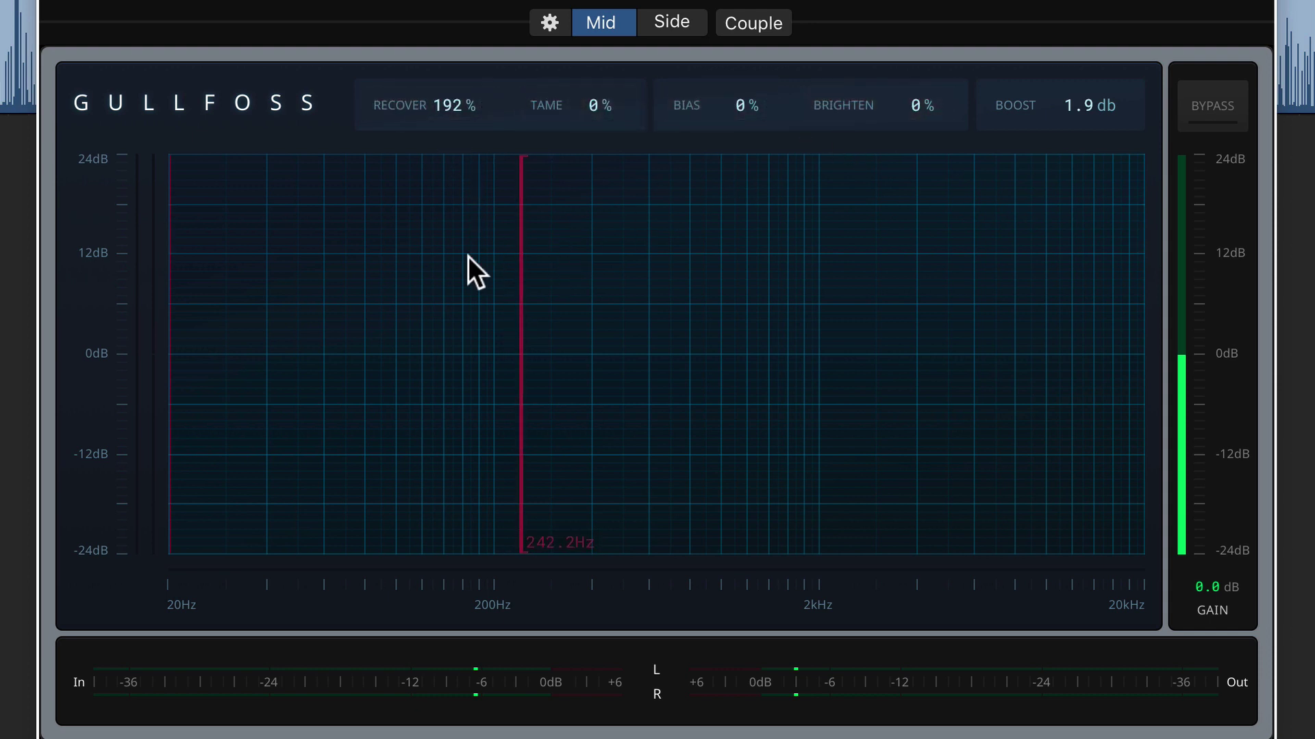
# - Try Brighten at 100% and reset it to 0%, A/B with bypass, then set mid Boost to 1.4 dB
pyautogui.moveTo(901, 104); pyautogui.dragTo(901, 75)
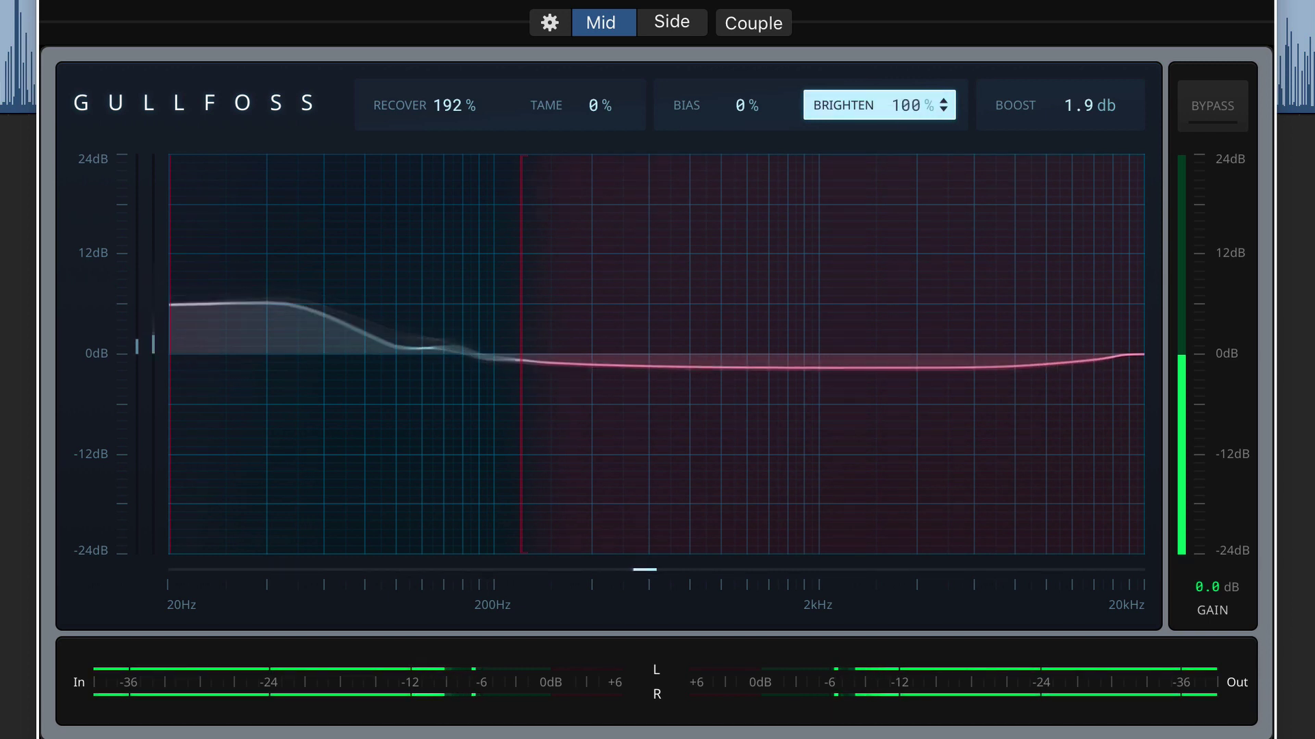
pyautogui.doubleClick(923, 106)
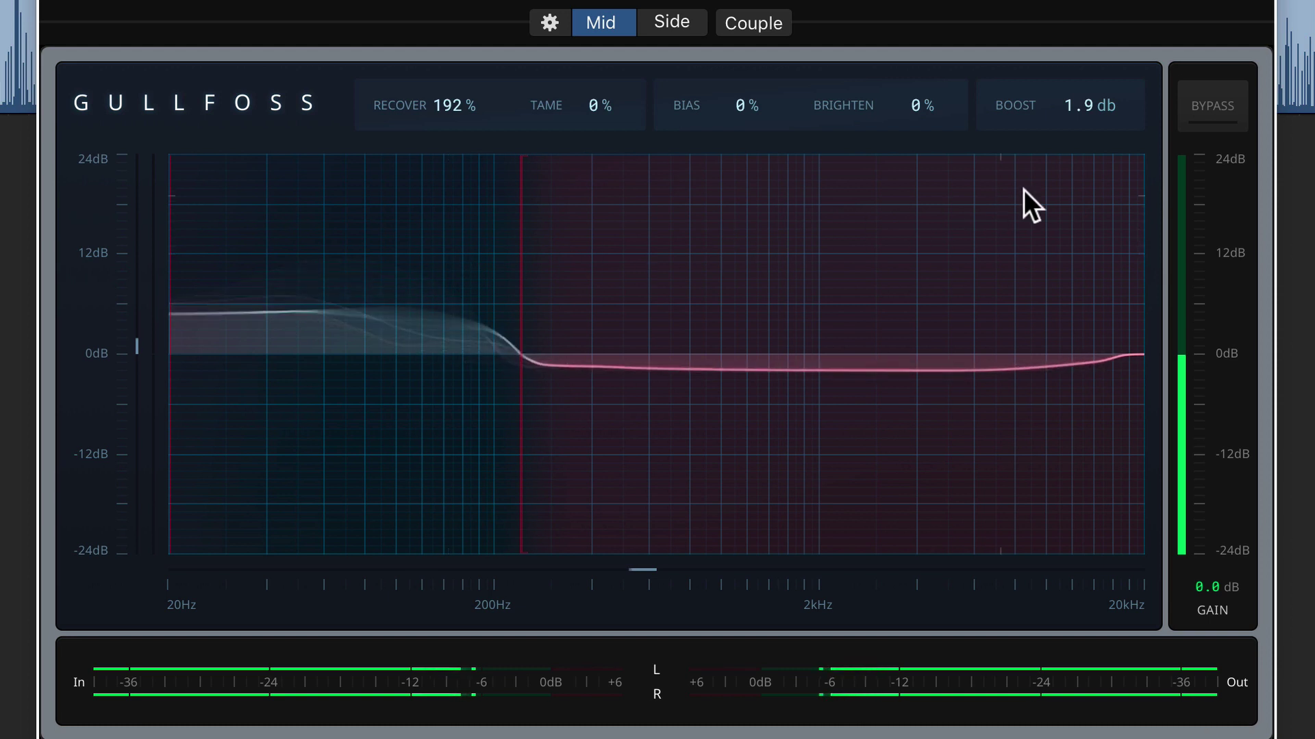
pyautogui.click(1210, 102)
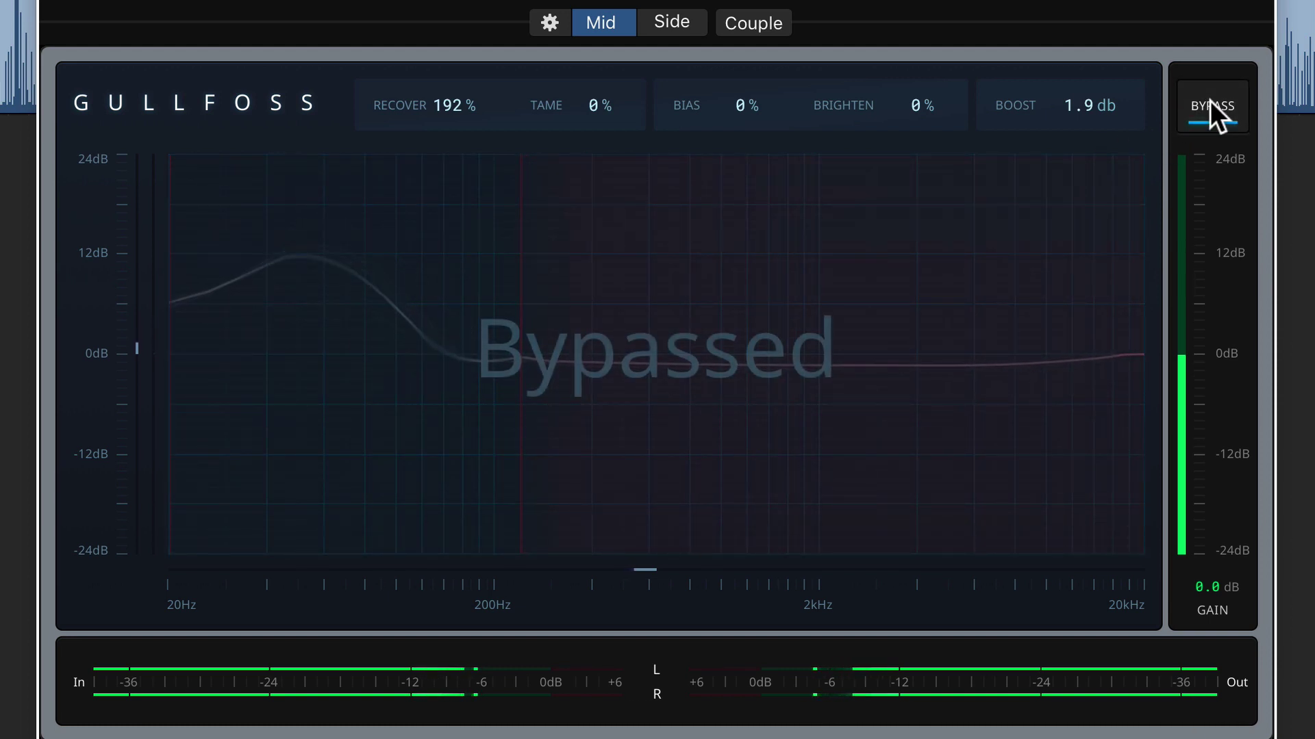
pyautogui.click(1209, 102)
pyautogui.moveTo(1114, 105)
pyautogui.mouseDown()
pyautogui.moveTo(1114, 89)
pyautogui.moveTo(1114, 115)
pyautogui.mouseUp()
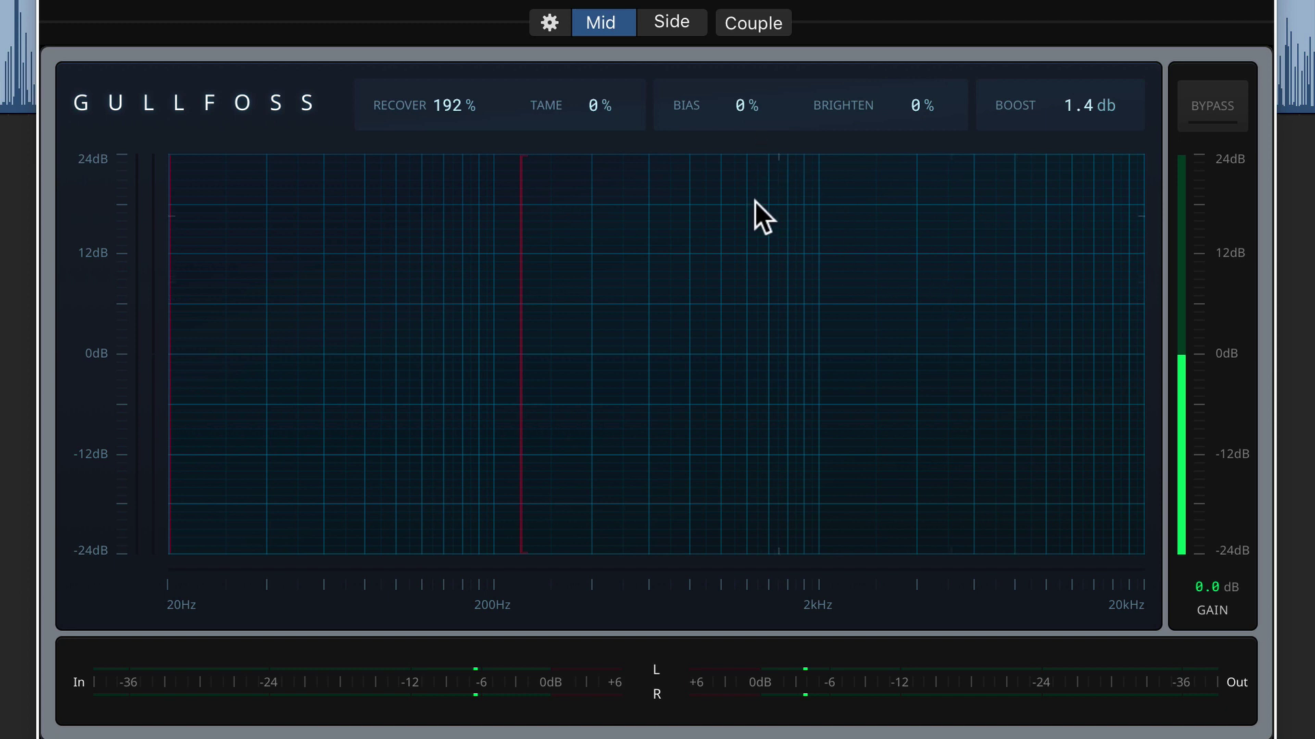
# - Show Gullfoss's Side channel with output gain reset to 0 dB, and audition a short playback
pyautogui.moveTo(1177, 367); pyautogui.dragTo(1177, 568)
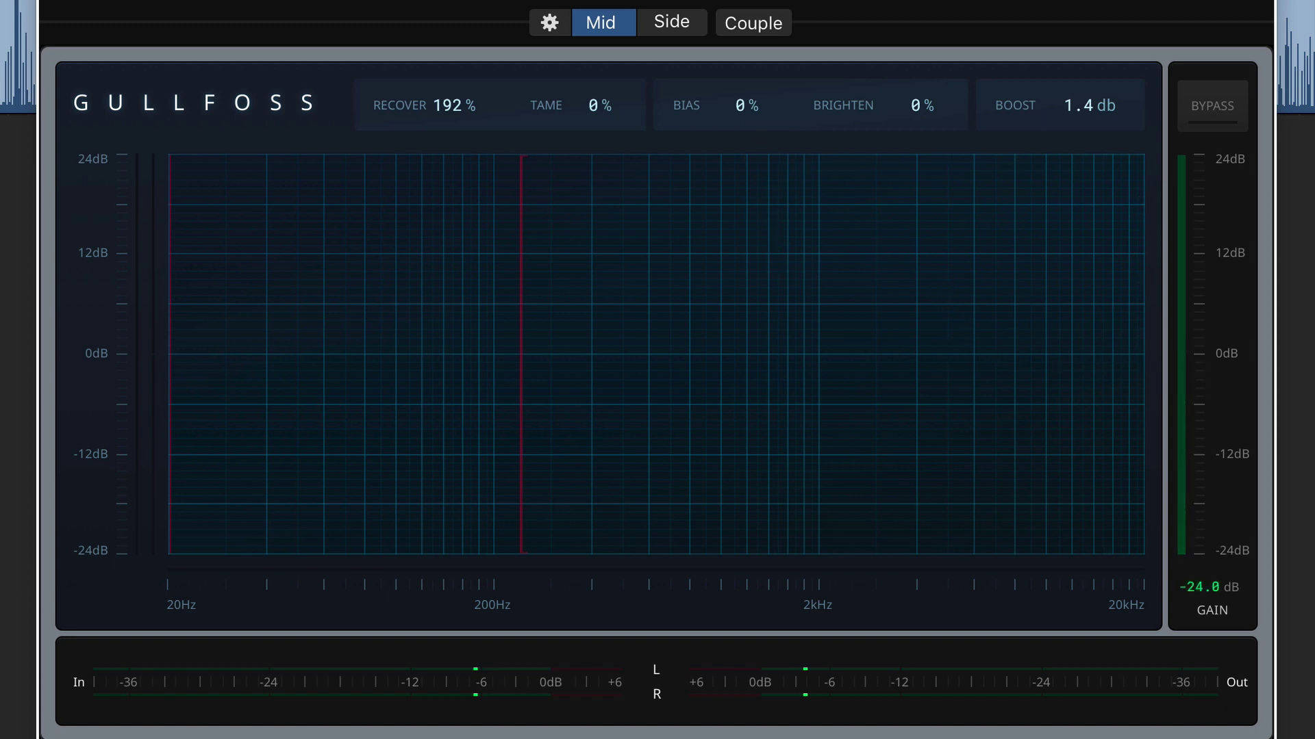
pyautogui.click(682, 18)
pyautogui.doubleClick(1181, 531)
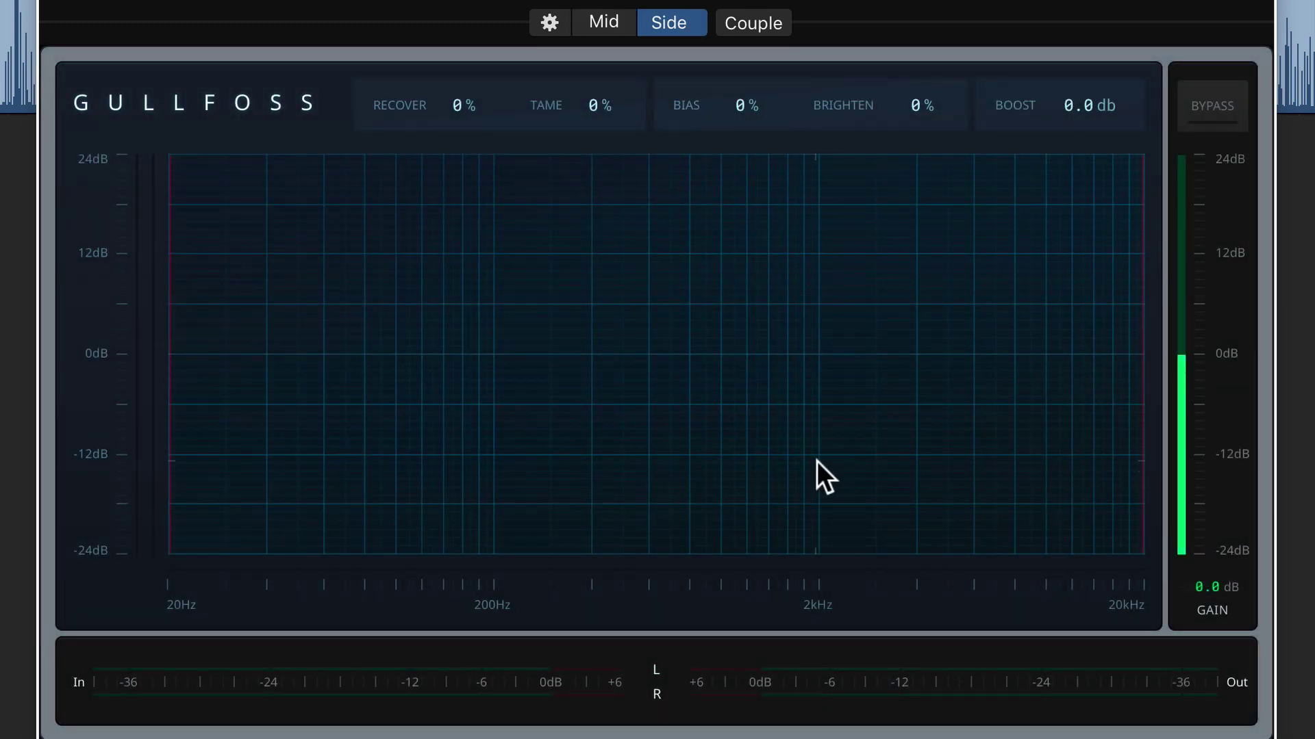
pyautogui.press('space')
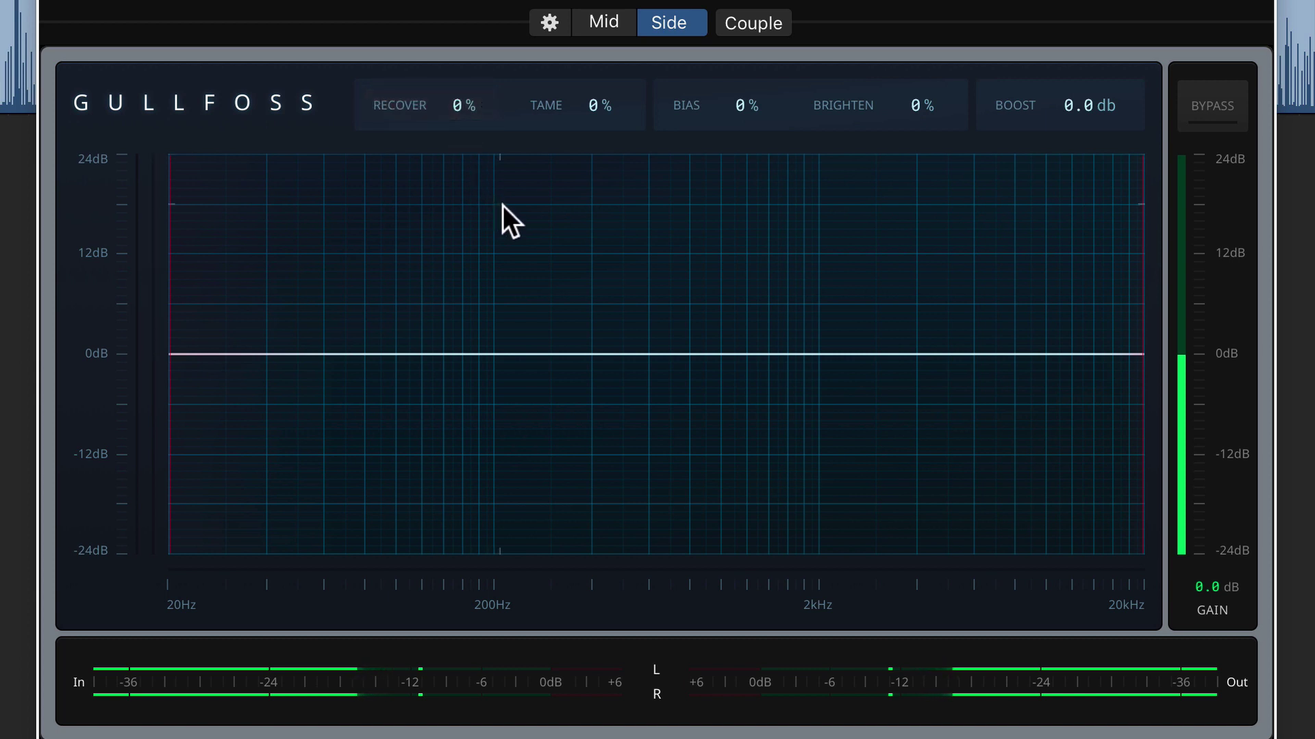
pyautogui.press('space')
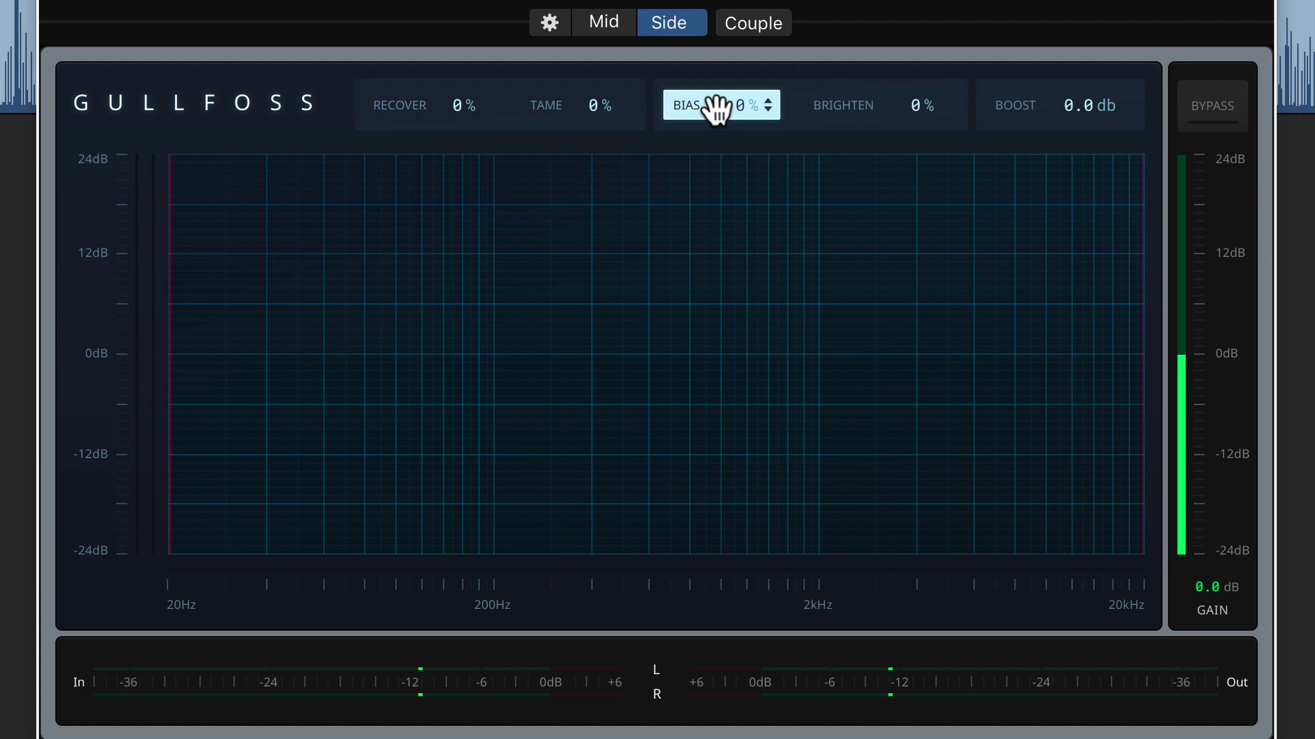
# - During playback, set side Bias to 22%, Recover to 46% and Tame to 44%
pyautogui.moveTo(739, 104); pyautogui.dragTo(739, 34)
pyautogui.moveTo(739, 105); pyautogui.dragTo(740, 164)
pyautogui.moveTo(717, 107)
pyautogui.mouseDown()
pyautogui.moveTo(717, 68)
pyautogui.moveTo(717, 105)
pyautogui.mouseUp()
pyautogui.press('space')
pyautogui.moveTo(424, 110); pyautogui.dragTo(425, 78)
pyautogui.moveTo(565, 113)
pyautogui.mouseDown()
pyautogui.moveTo(565, 79)
pyautogui.moveTo(582, 109)
pyautogui.mouseUp()
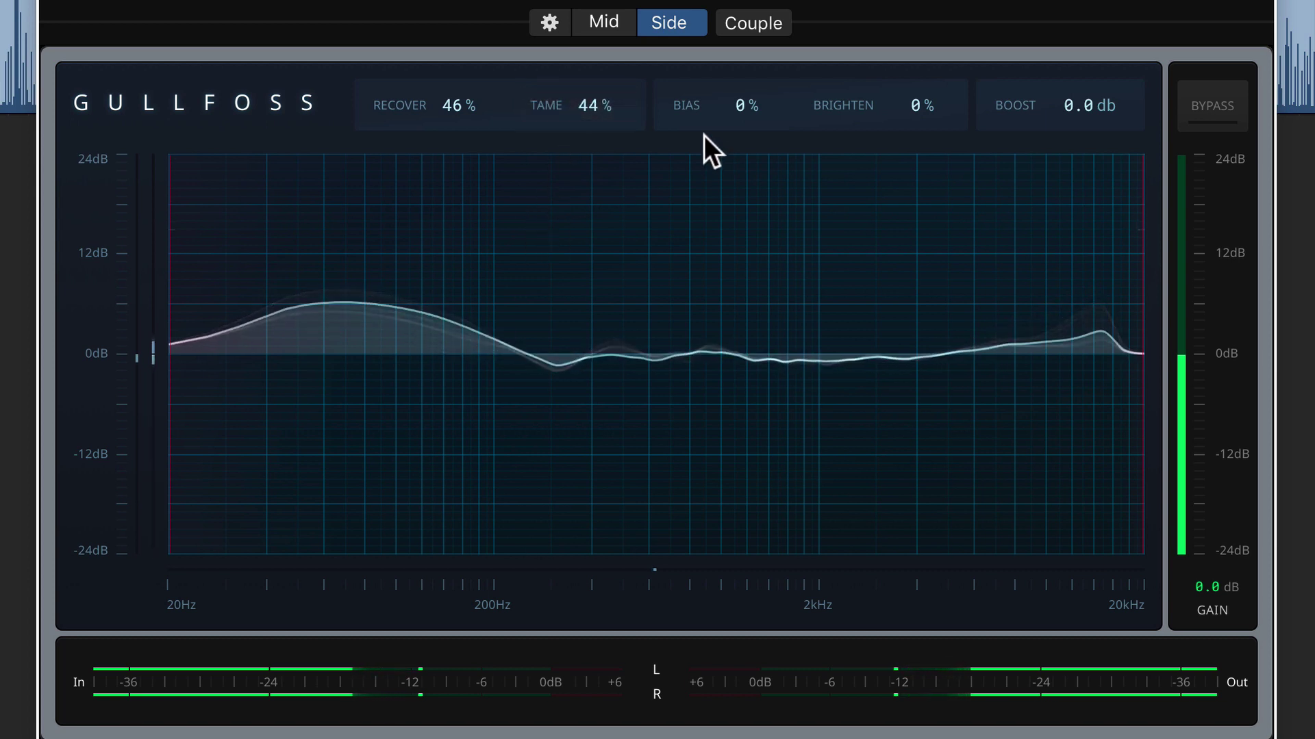
pyautogui.moveTo(724, 108); pyautogui.dragTo(724, 93)
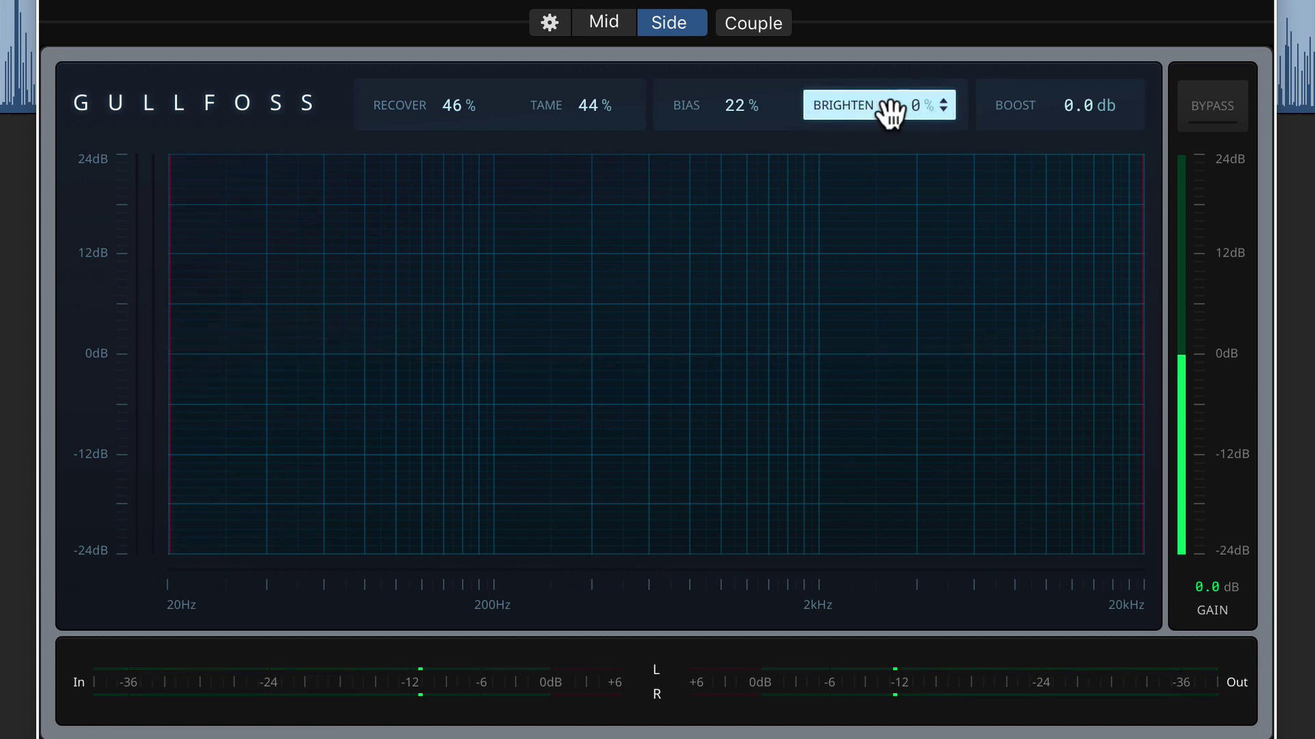
# - Sweep side Brighten up to 100%, then bring it back down to 18%
pyautogui.moveTo(890, 108); pyautogui.dragTo(890, 68)
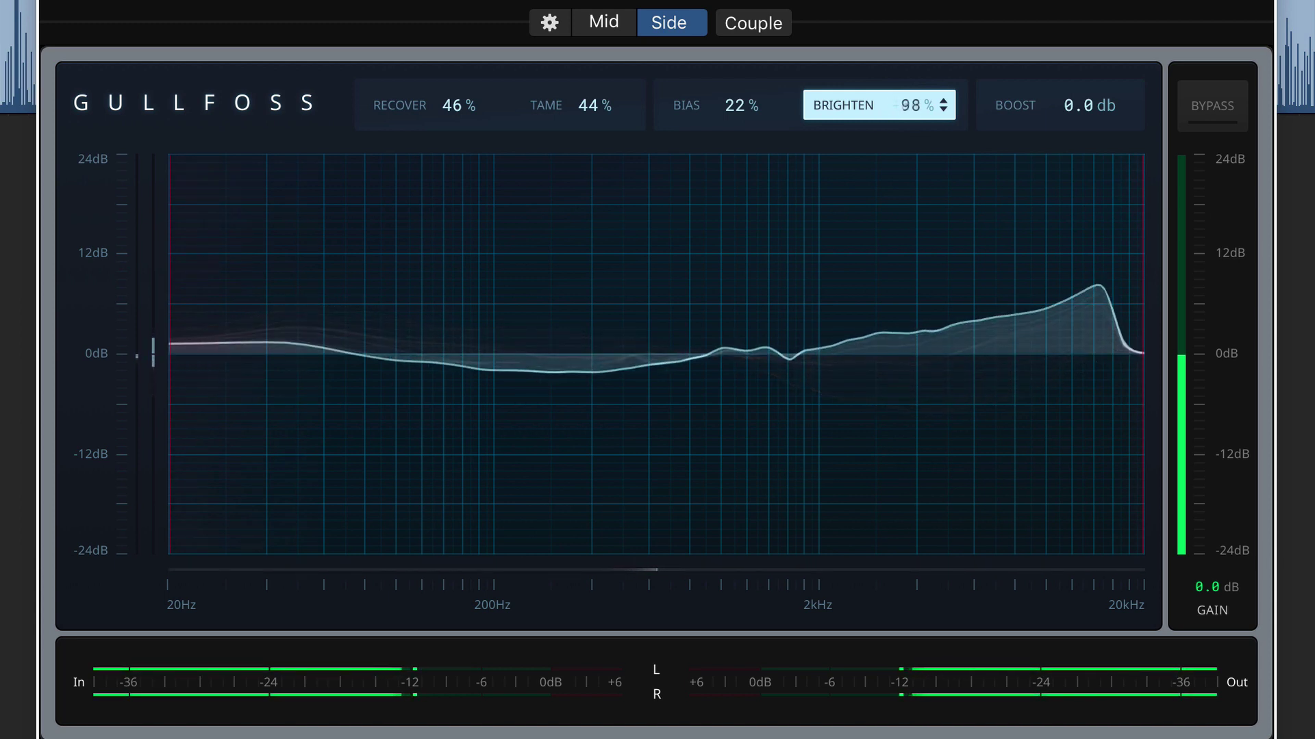
pyautogui.moveTo(911, 105); pyautogui.dragTo(911, 139)
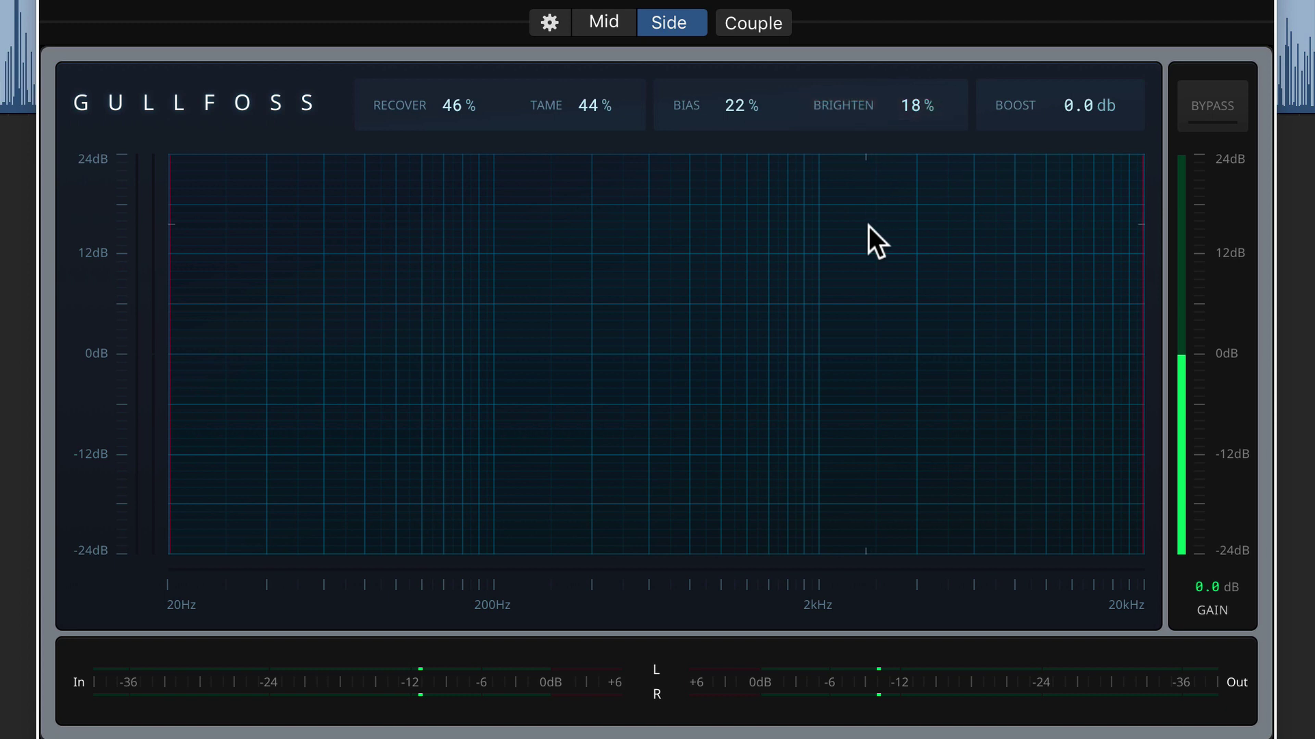
# - A/B the side processing against bypass twice during playback, then view Mid and bypass Gullfoss
pyautogui.press('space')
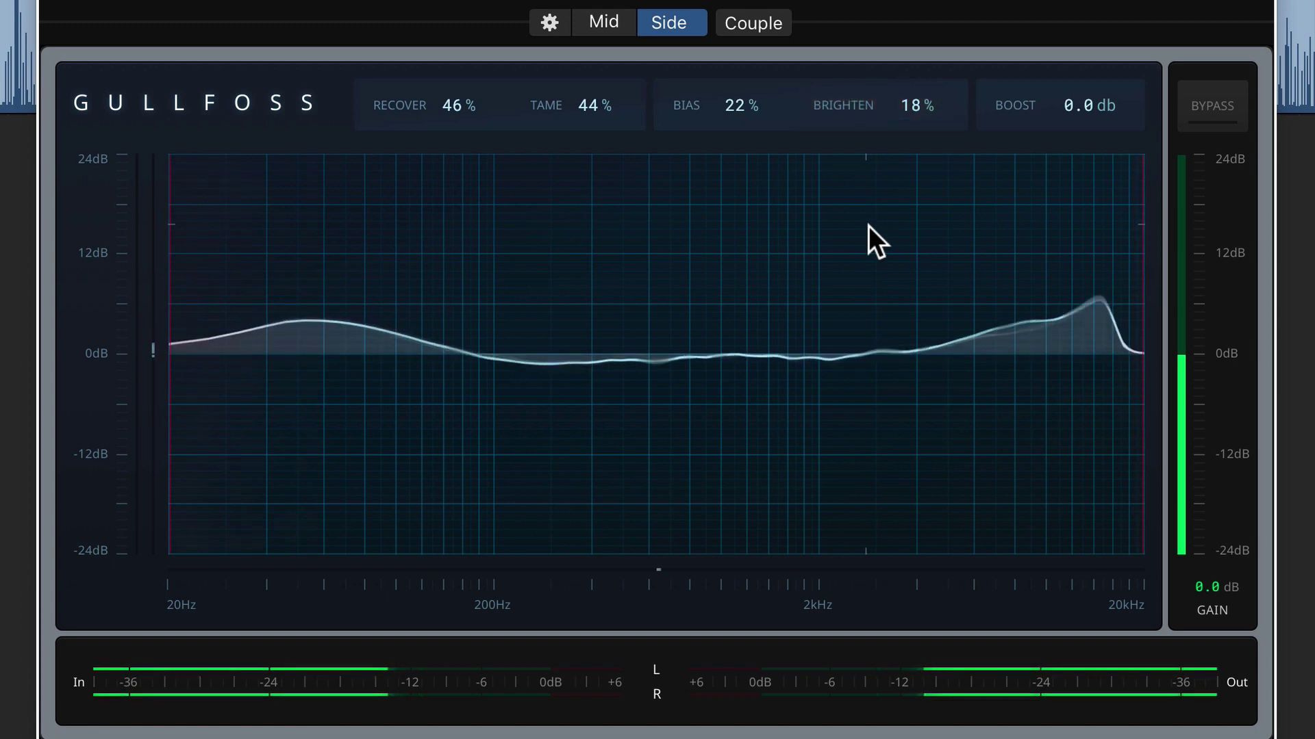
pyautogui.click(1206, 103)
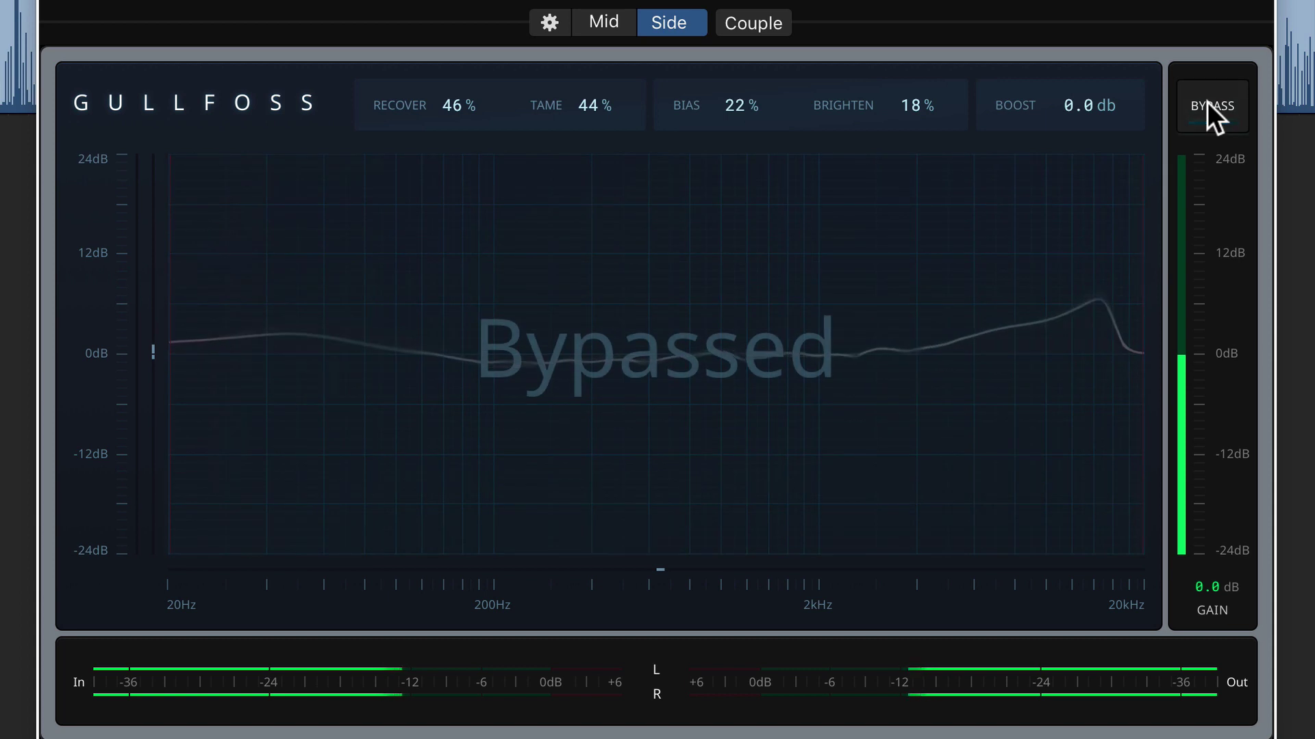
pyautogui.click(1206, 103)
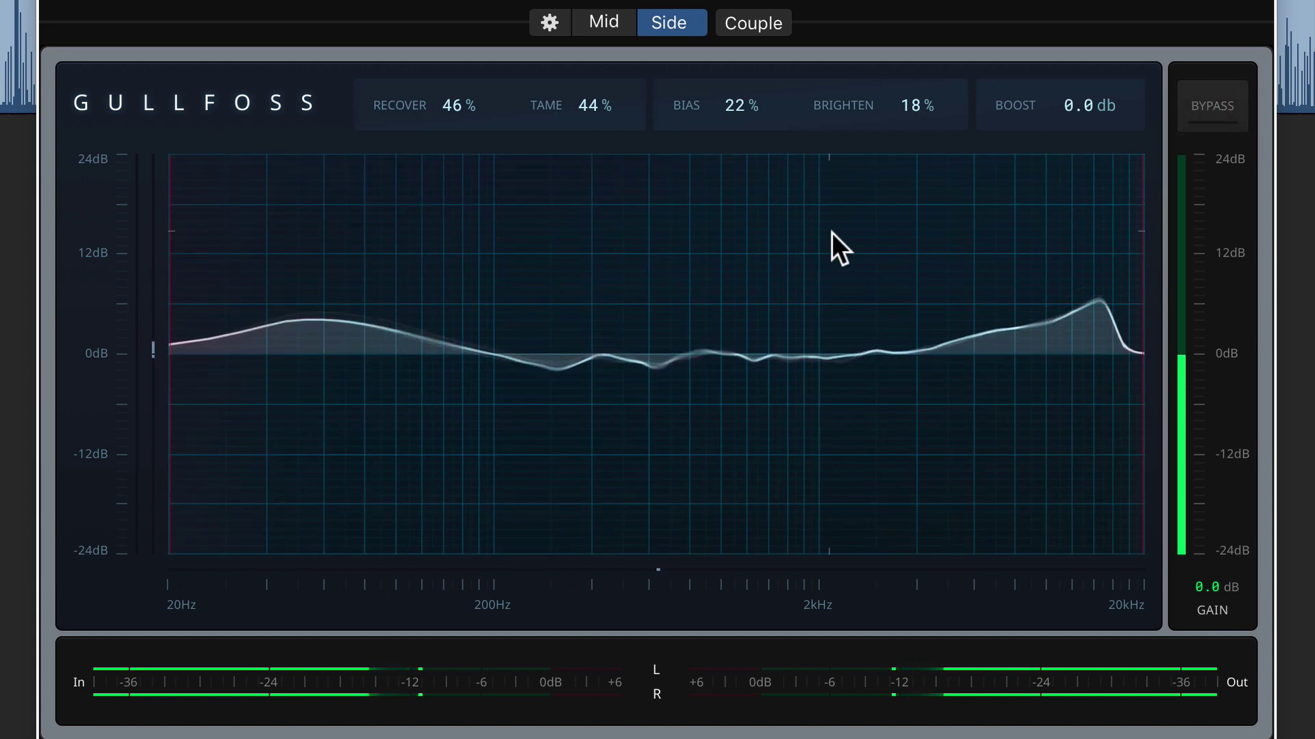
pyautogui.click(1210, 96)
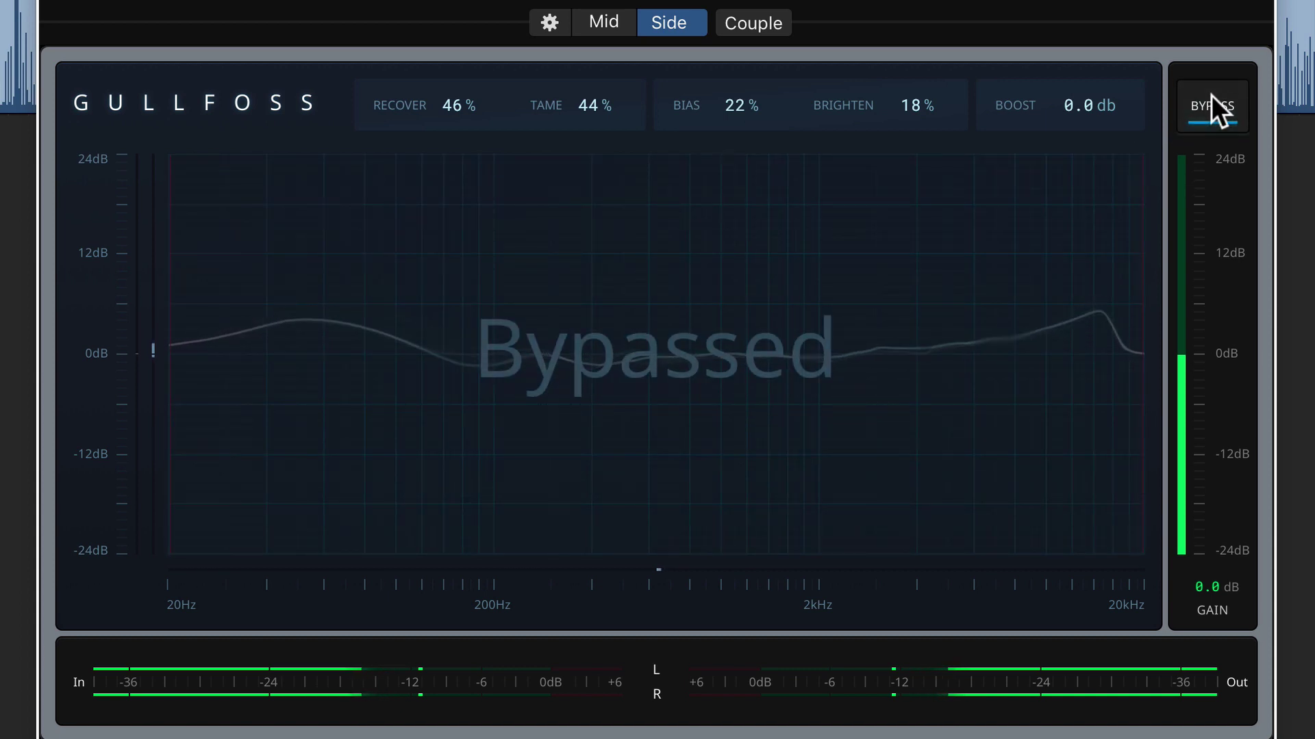
pyautogui.click(1211, 96)
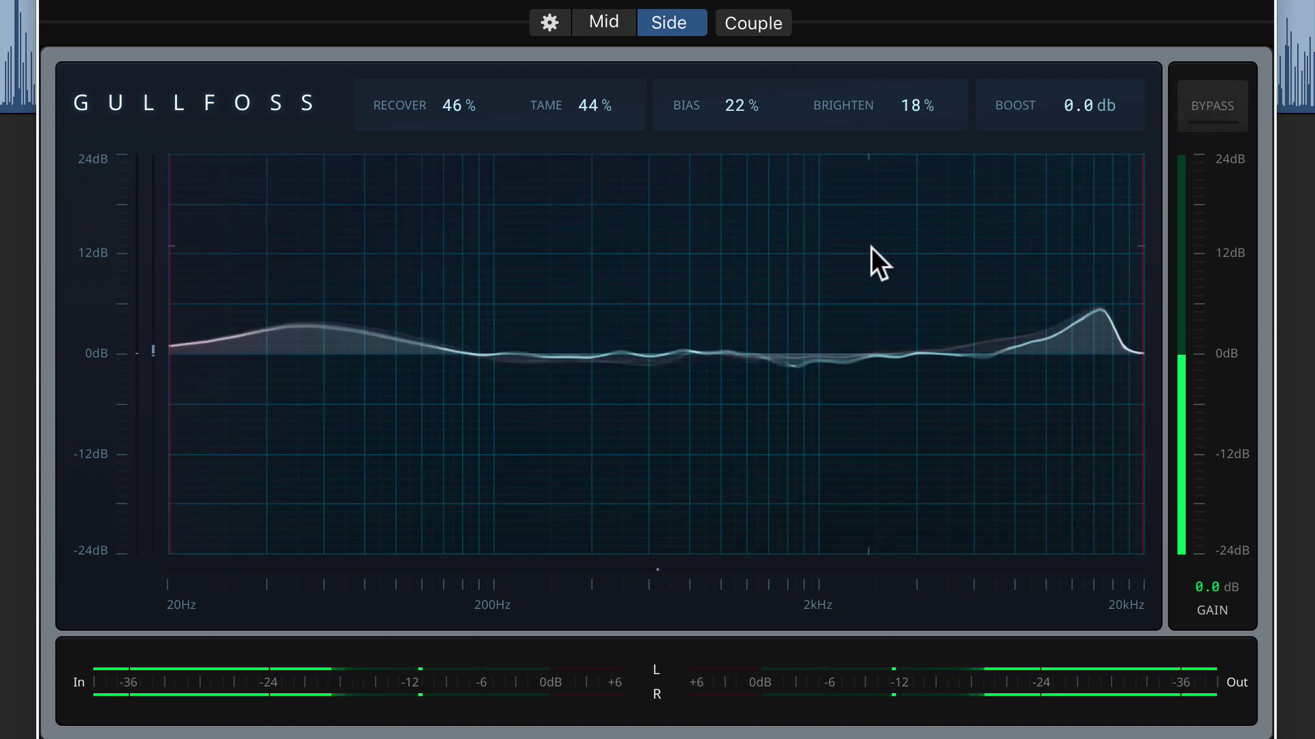
pyautogui.press('space')
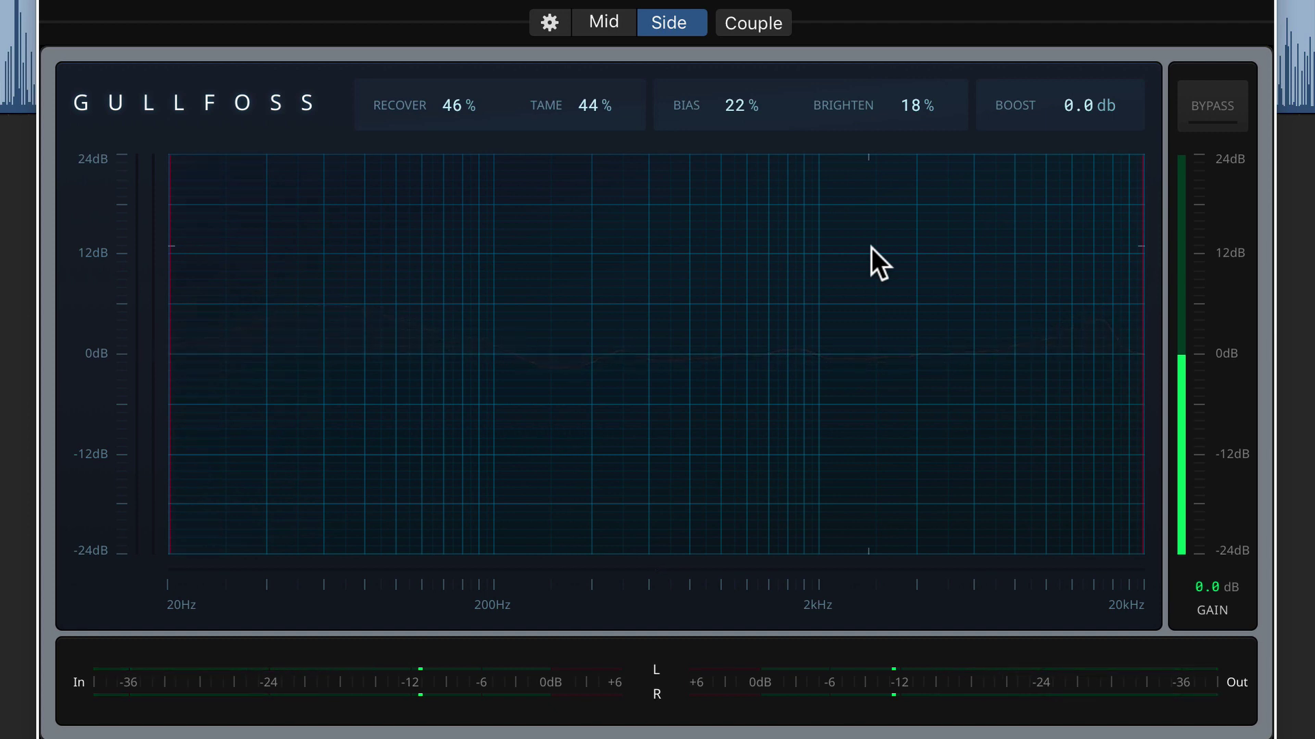
pyautogui.click(609, 16)
pyautogui.click(1234, 99)
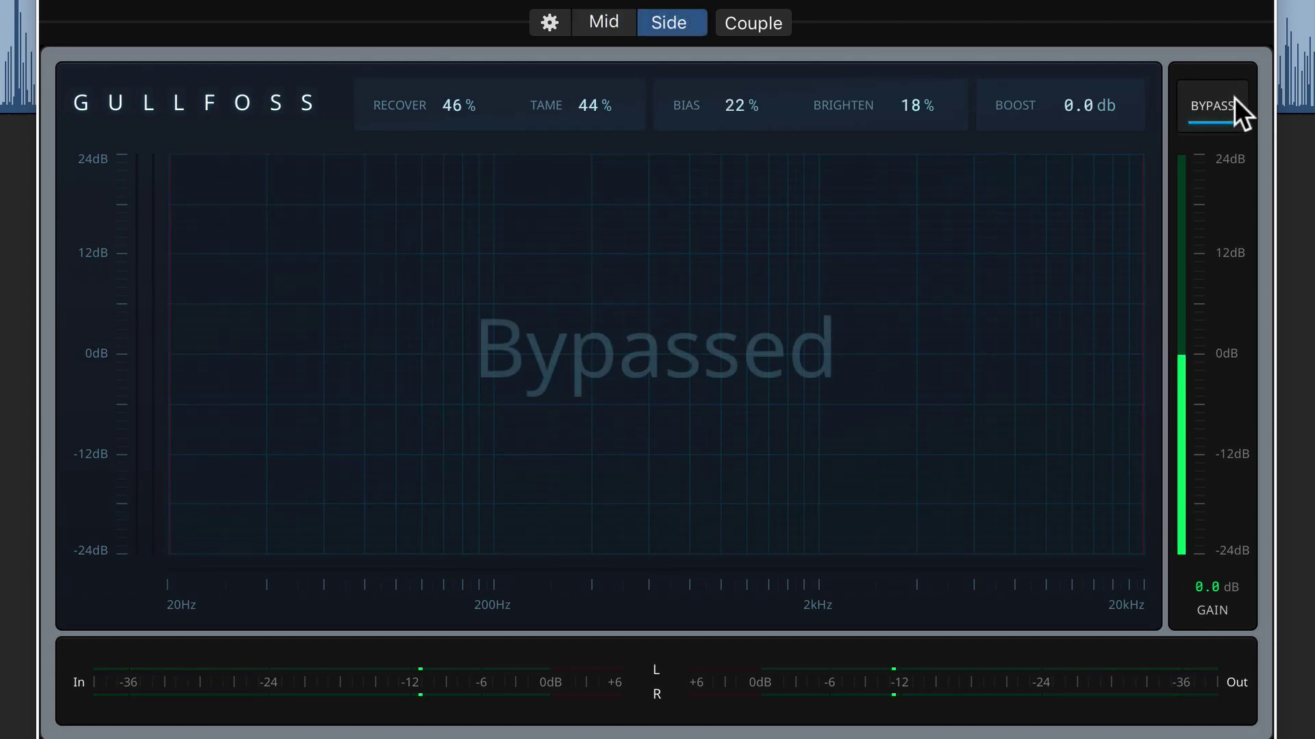
# - Take Gullfoss out of bypass and check the Mid settings before returning to Side
pyautogui.click(1234, 99)
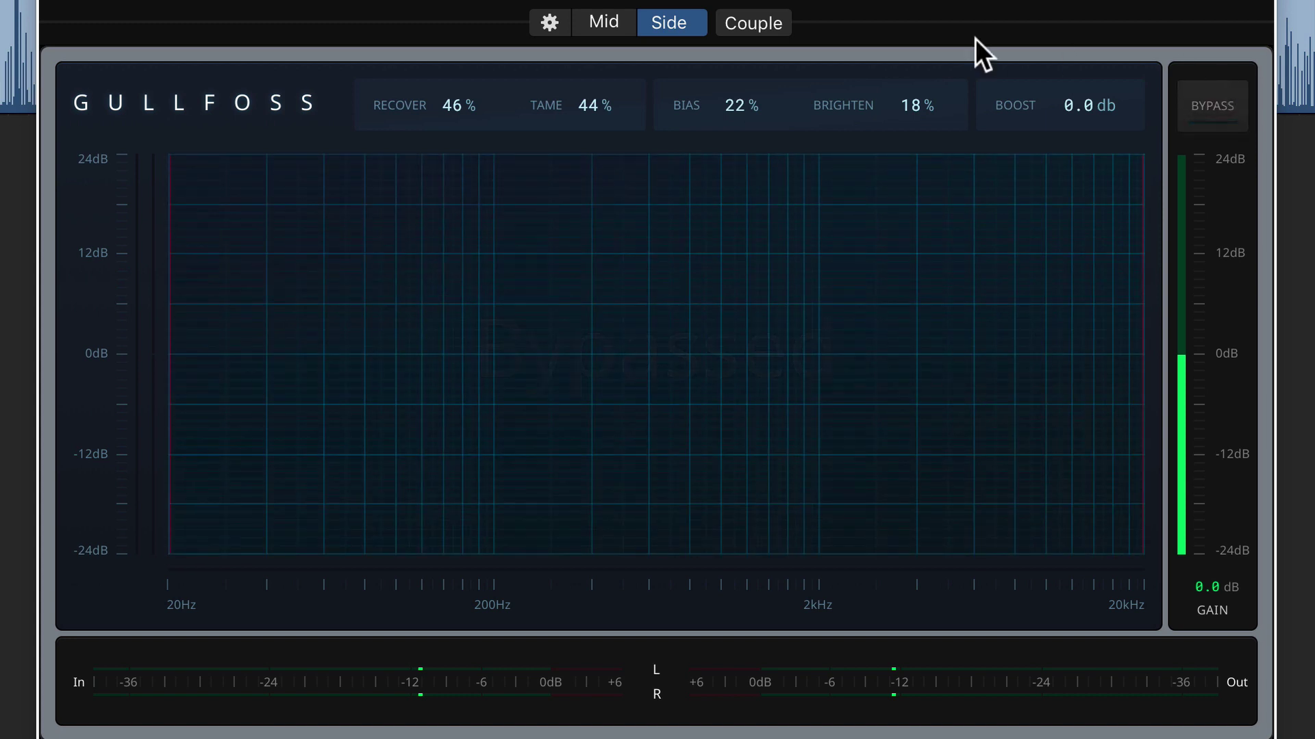
pyautogui.click(602, 23)
pyautogui.click(684, 22)
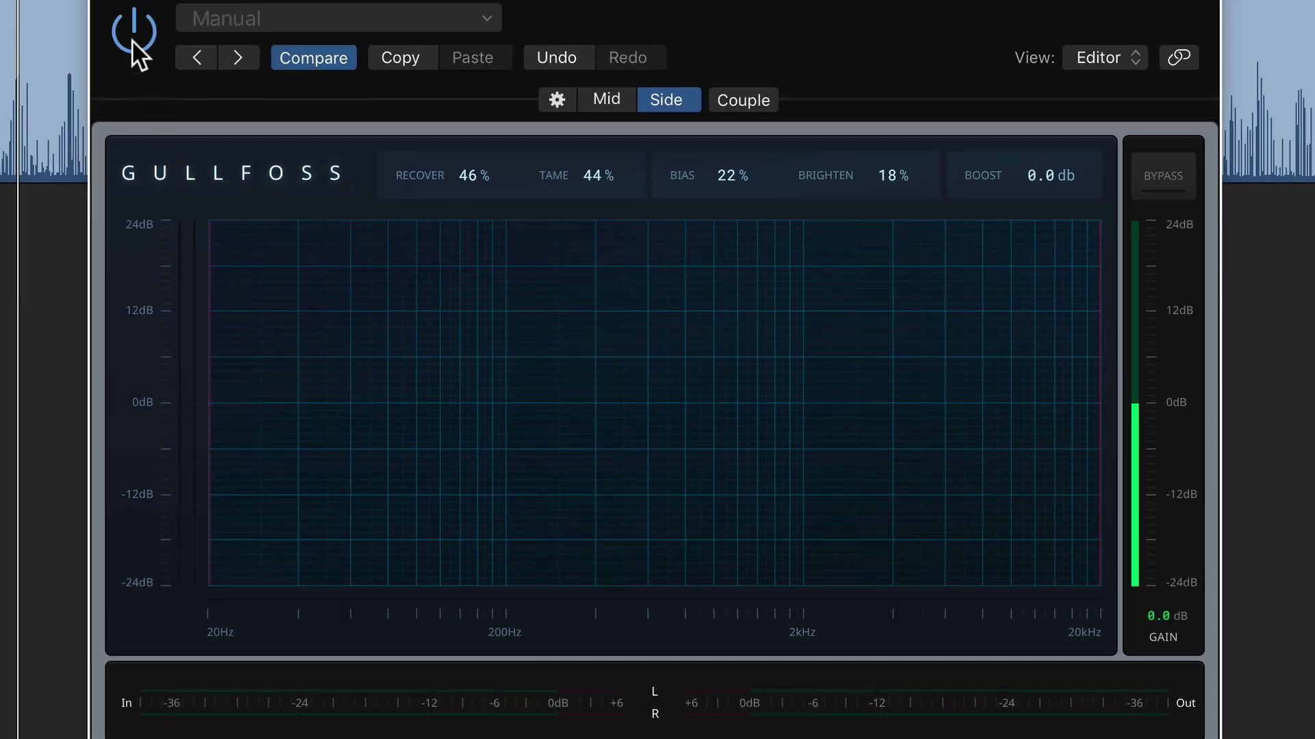
# - Play the mix comparing Gullfoss powered off and on, leaving the plugin switched on
pyautogui.press('space')
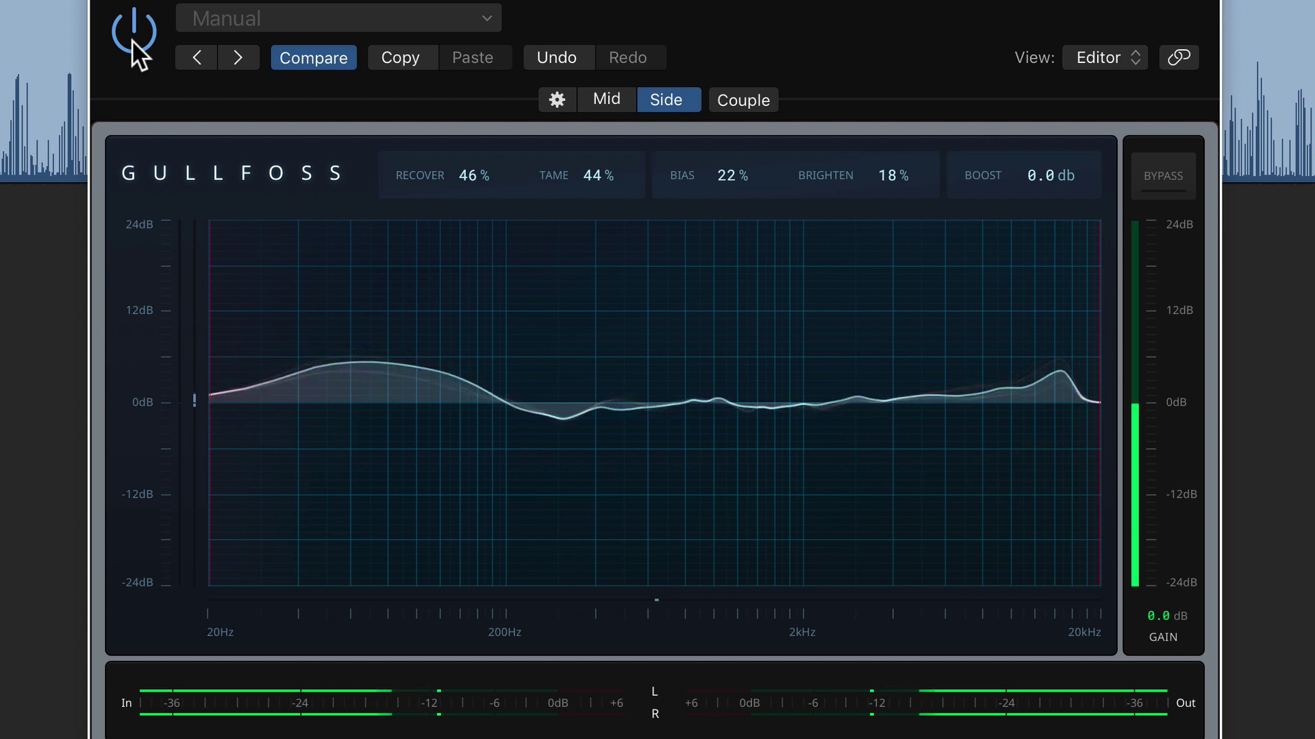
pyautogui.click(133, 41)
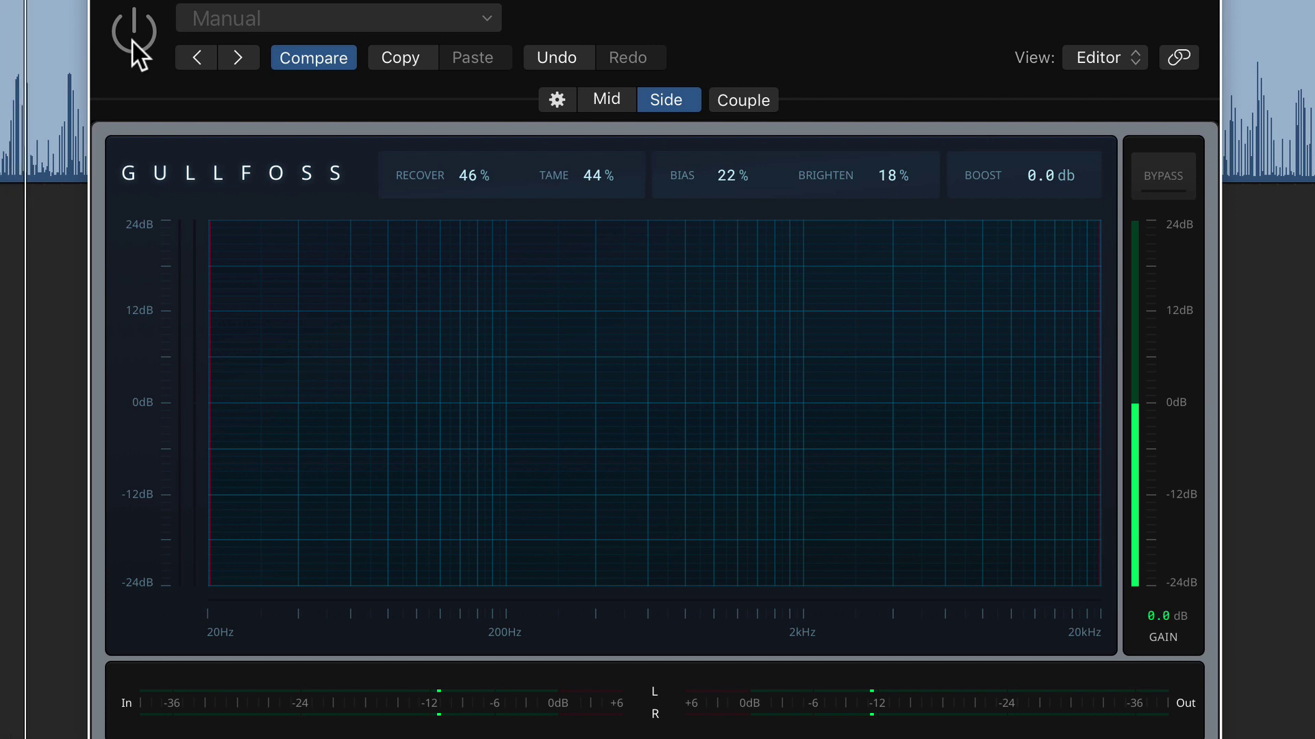
pyautogui.click(132, 40)
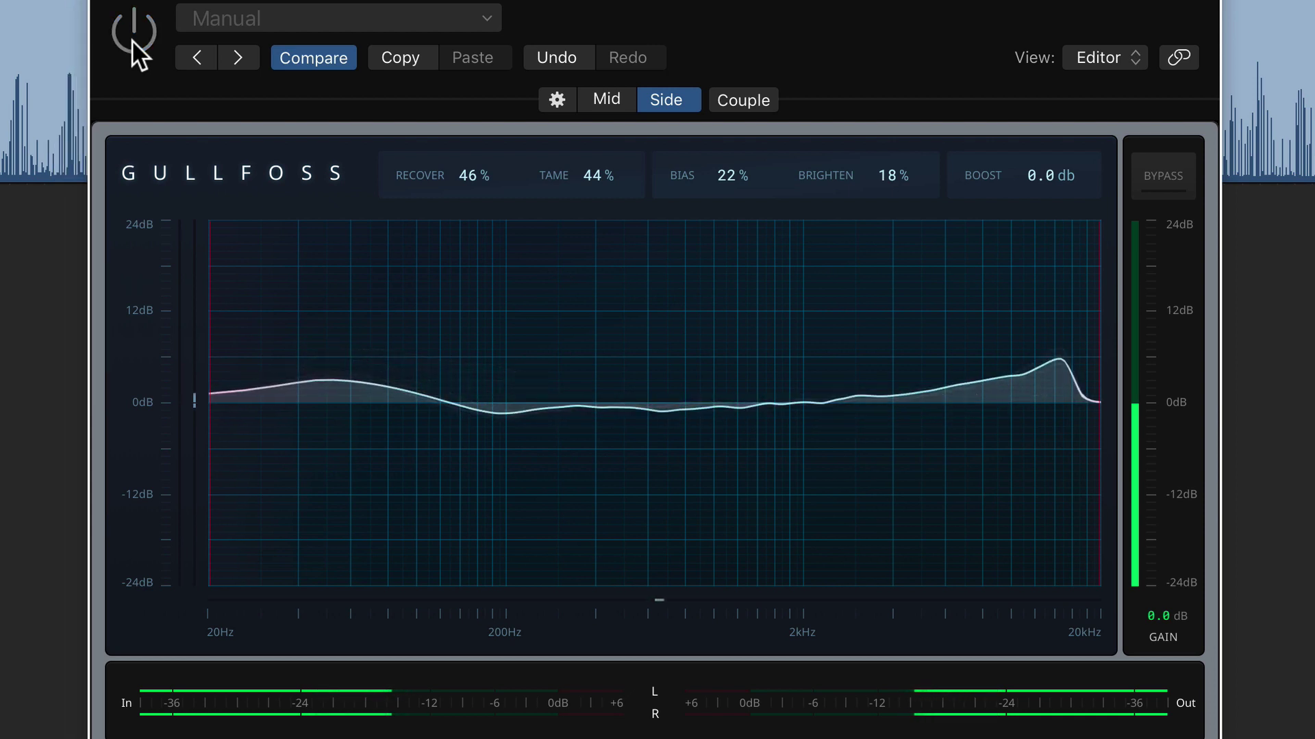
pyautogui.press('space')
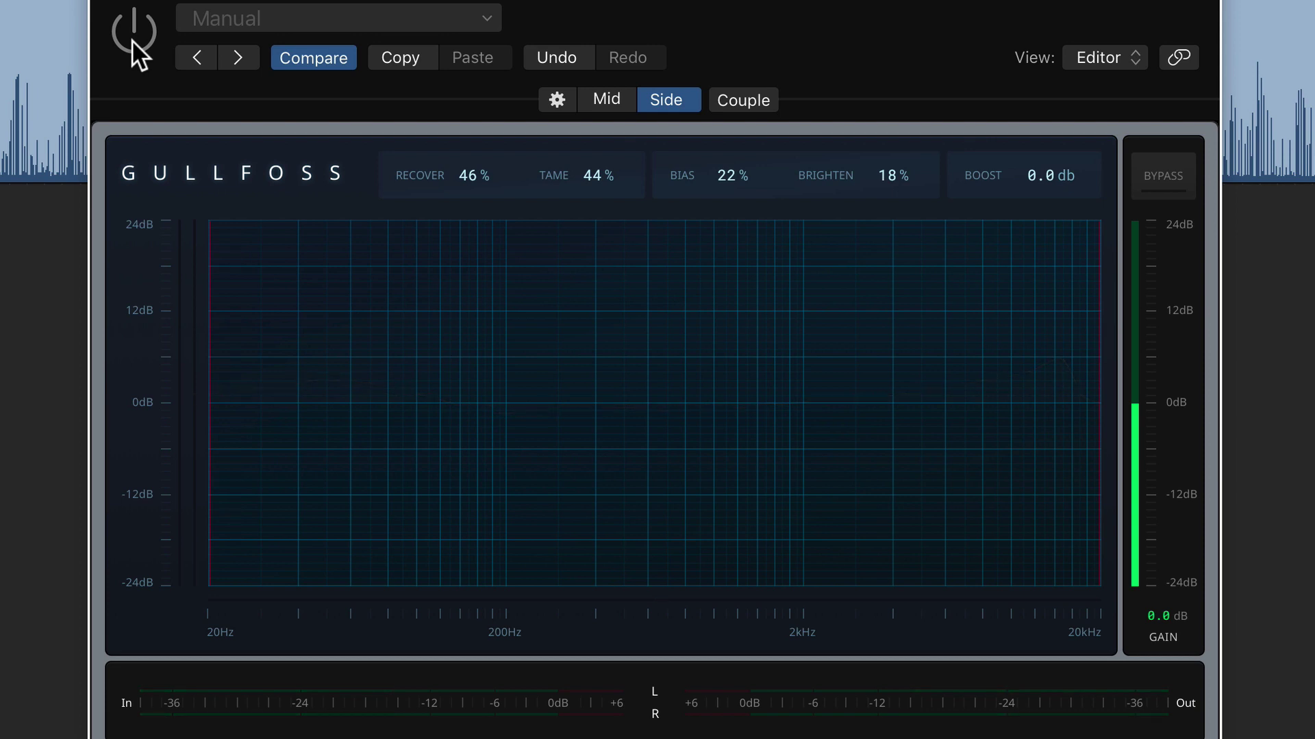
pyautogui.click(133, 40)
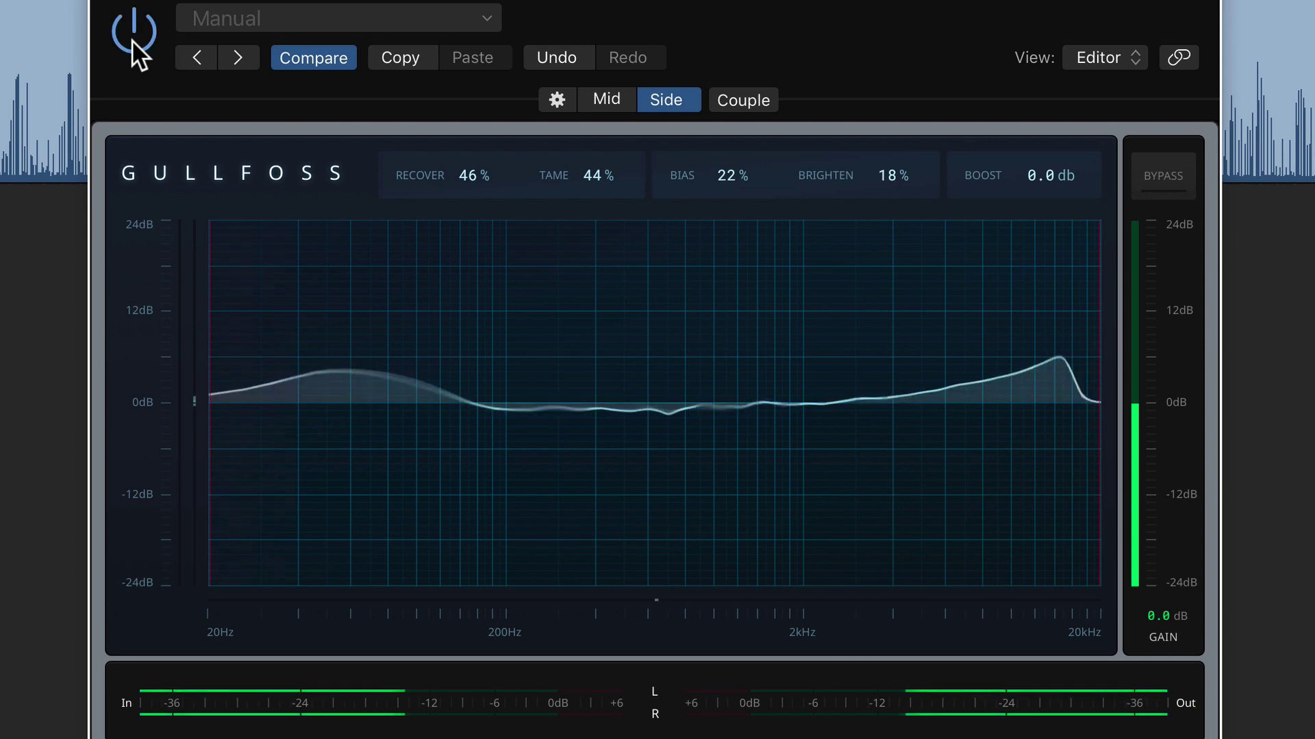